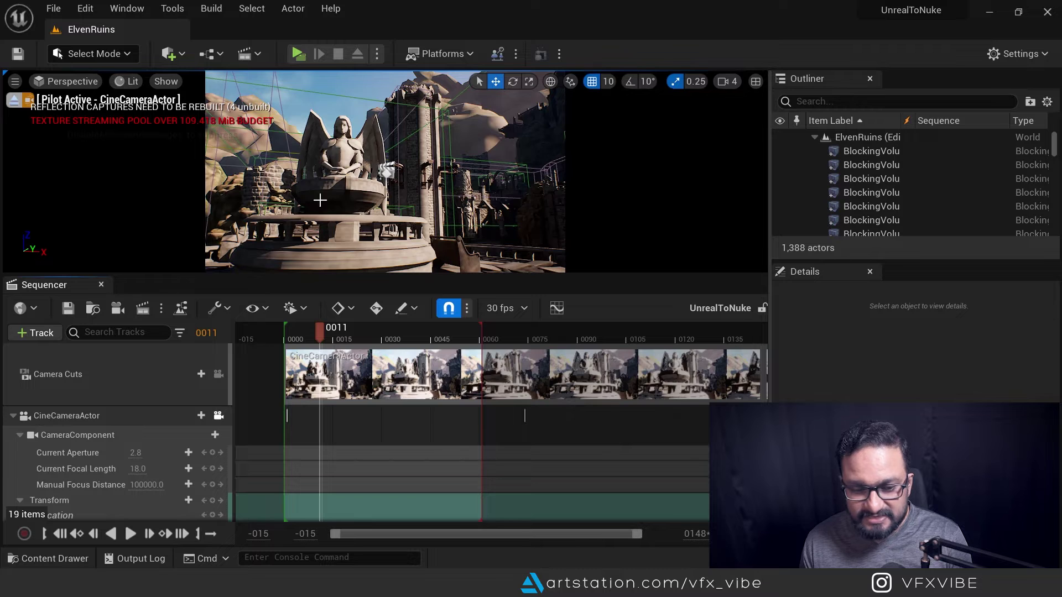
- Stop piloting the CineCameraActor and move the perspective view back to an overview of the statue plaza
left_click(66, 82)
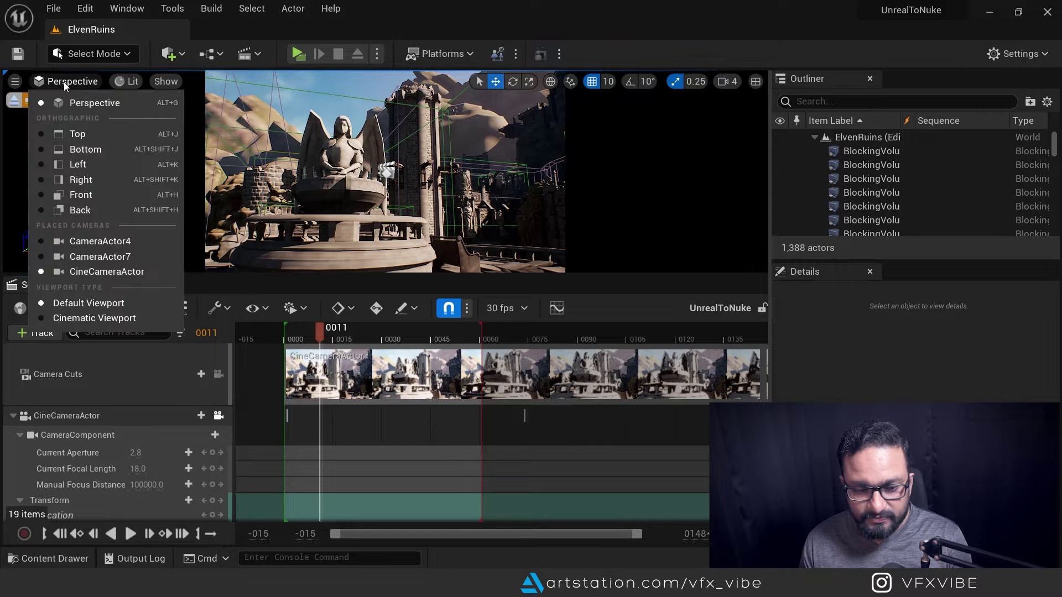
left_click(83, 103)
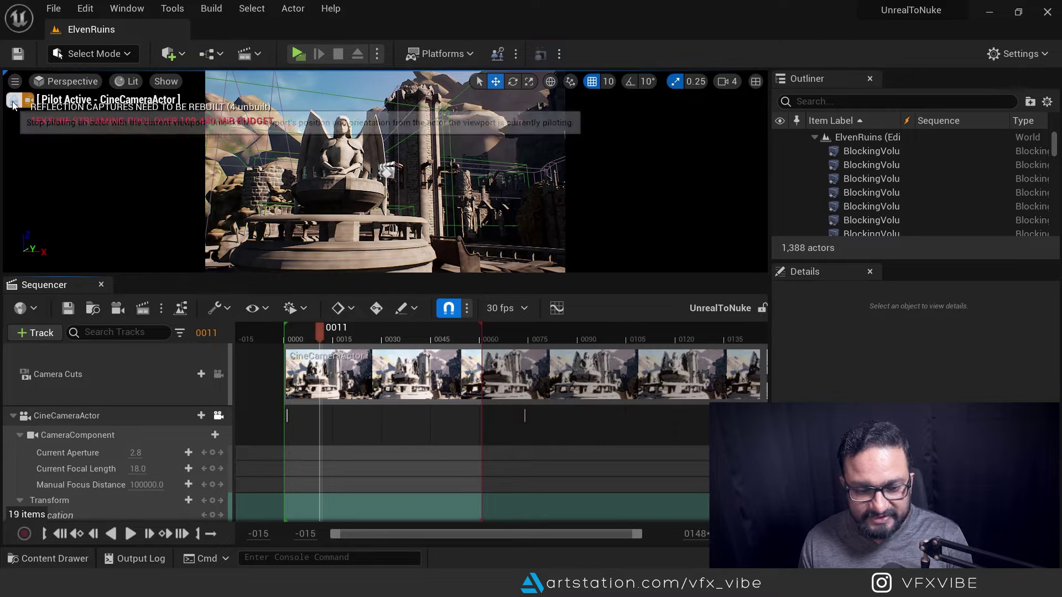
scroll(311, 148, "down", 5)
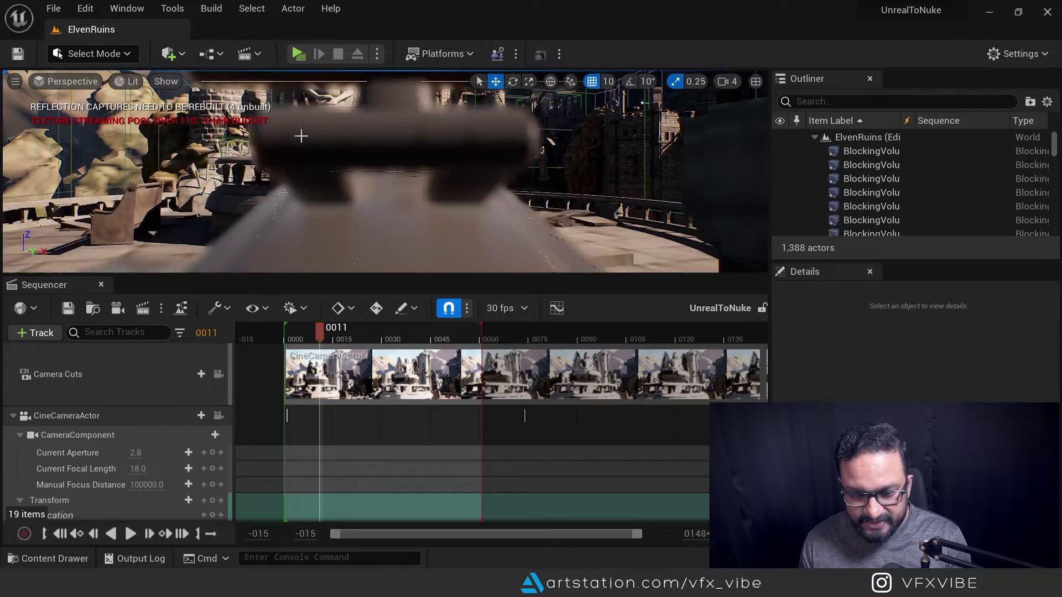
right_click_drag(312, 149, 460, 164)
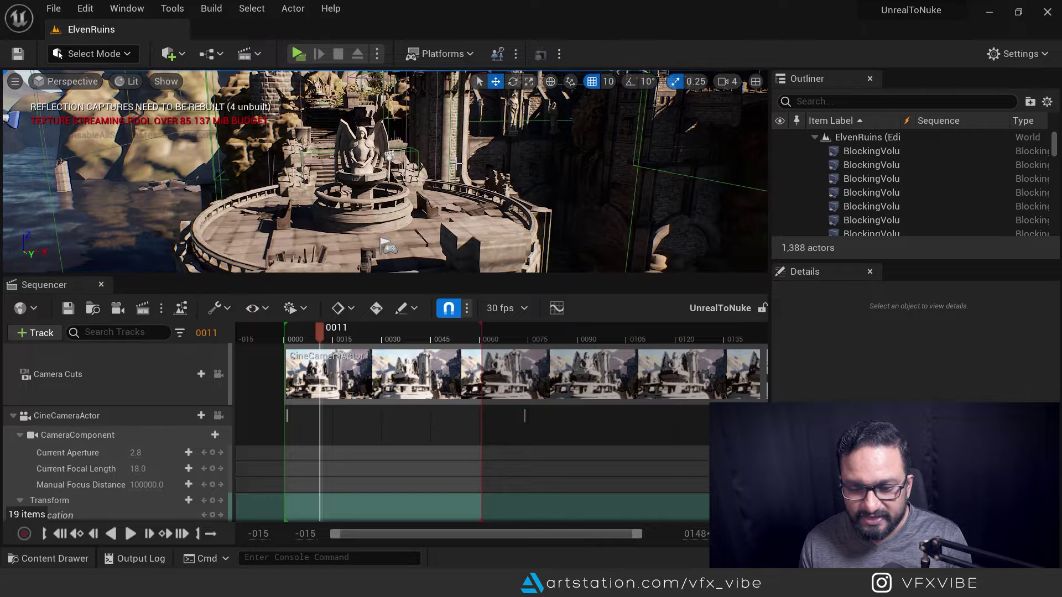
- Scrub the sequence's playhead to frame 36
key("ctrl+space")
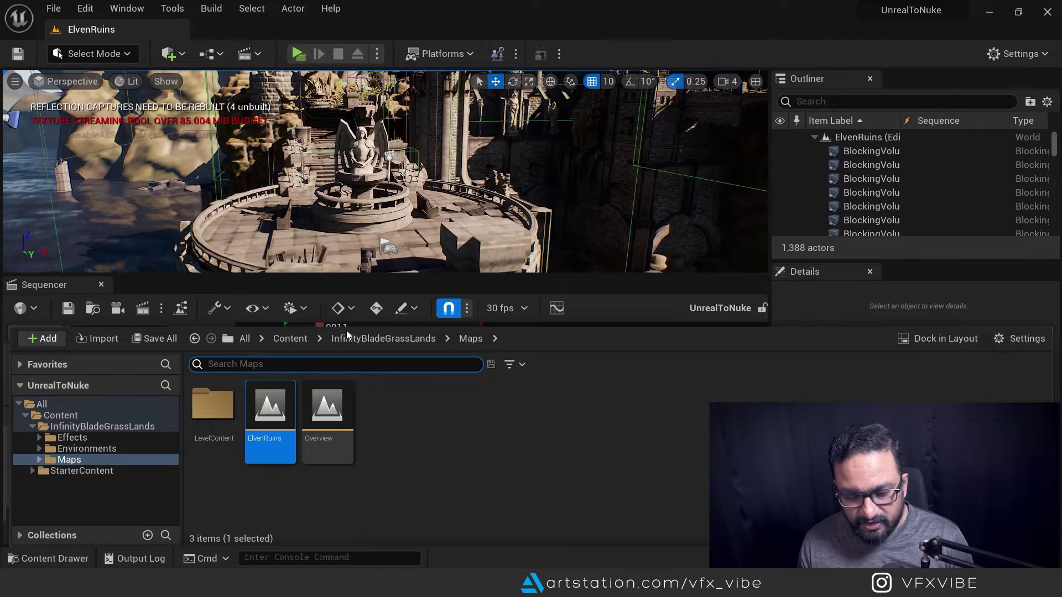
key("ctrl+space")
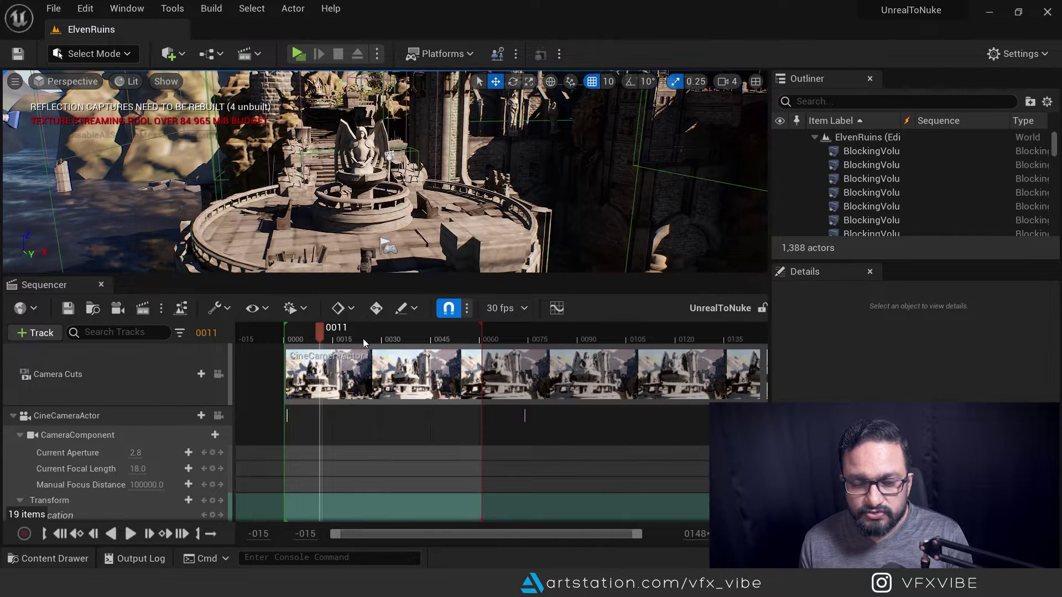
mouse_move(317, 335)
left_mouse_down()
mouse_move(399, 344)
mouse_move(312, 346)
left_mouse_up()
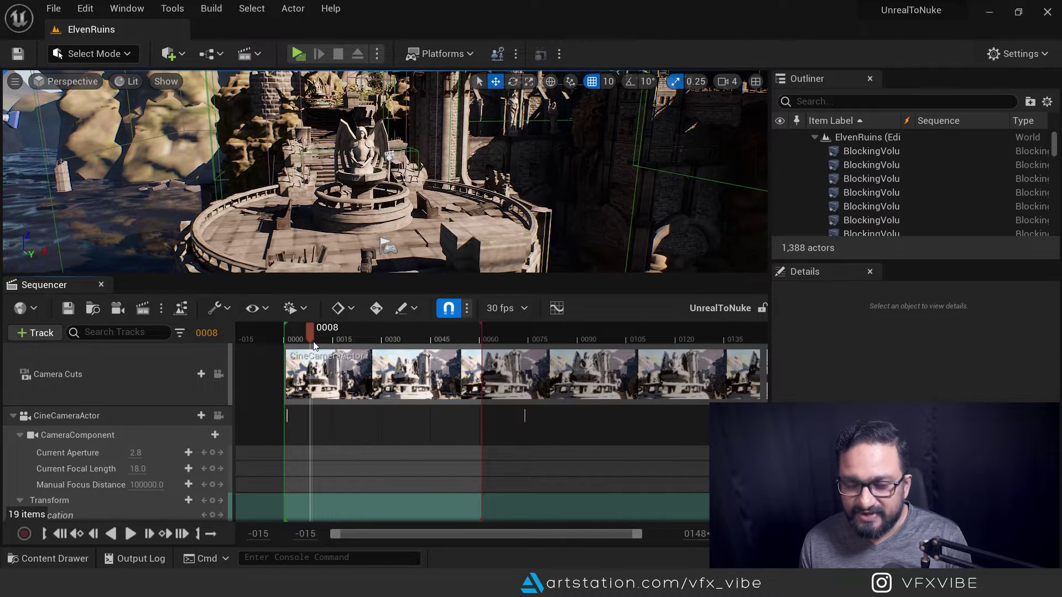
left_click_drag(313, 345, 390, 346)
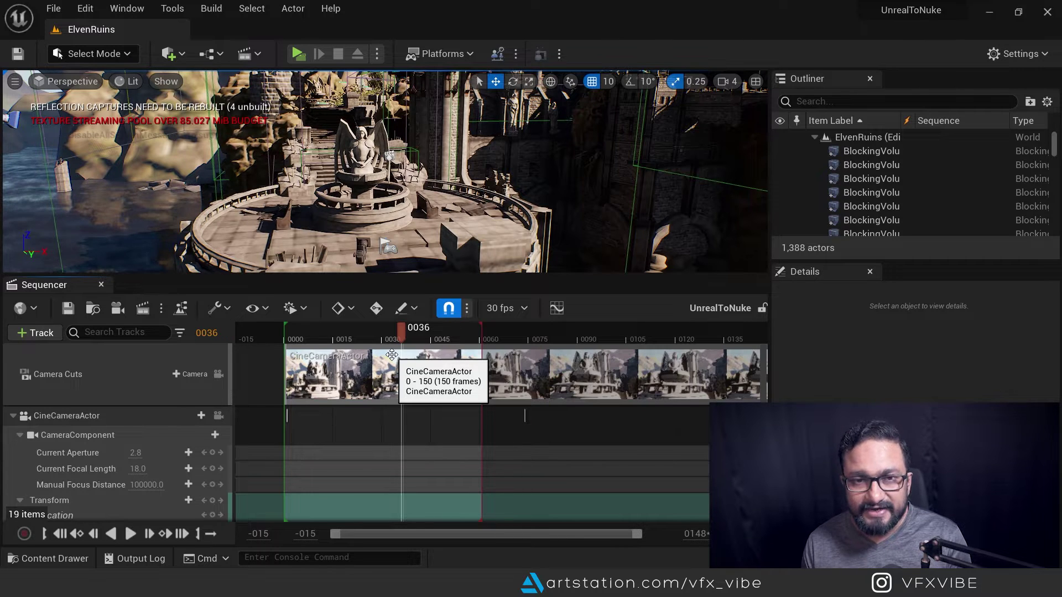
- Switch to the browser and review Foundry's Nuke Server download page, including its installation guides and download links
key("alt+Tab")
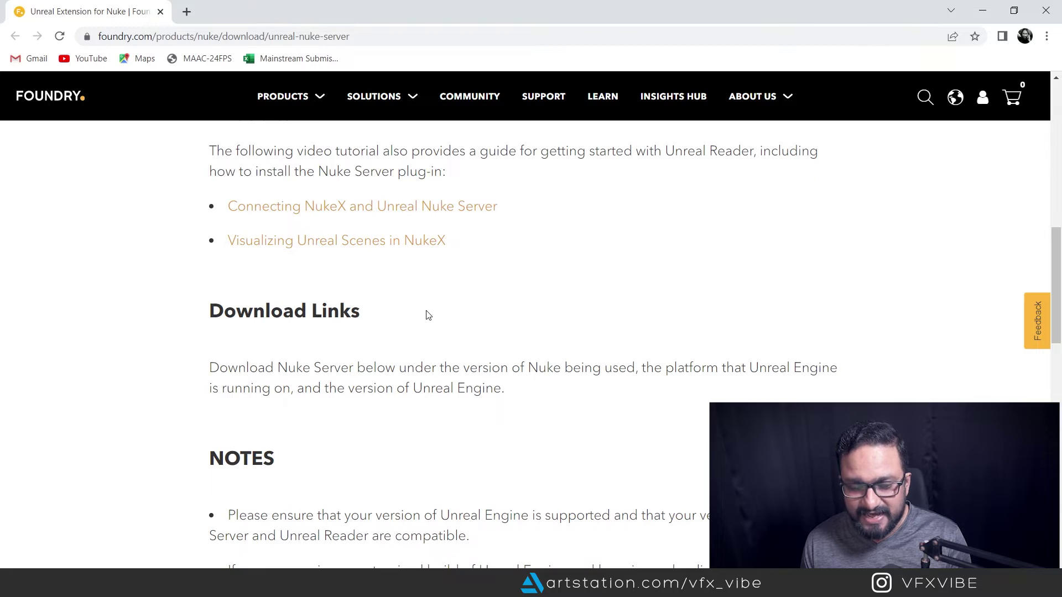
scroll(427, 314, "down", 5)
scroll(427, 315, "down", 10)
scroll(443, 315, "up", 20)
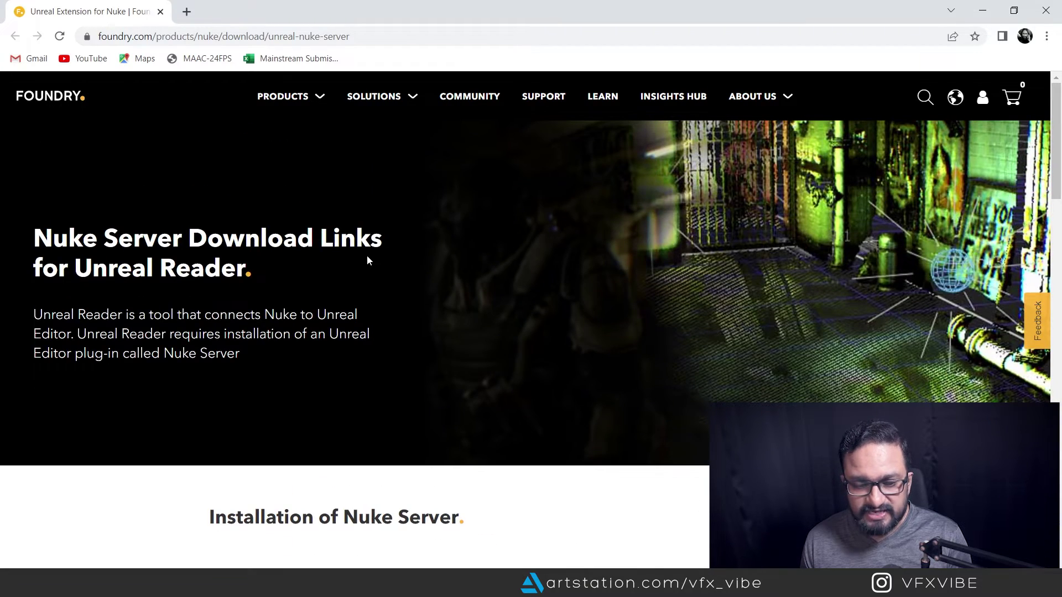
scroll(393, 290, "down", 20)
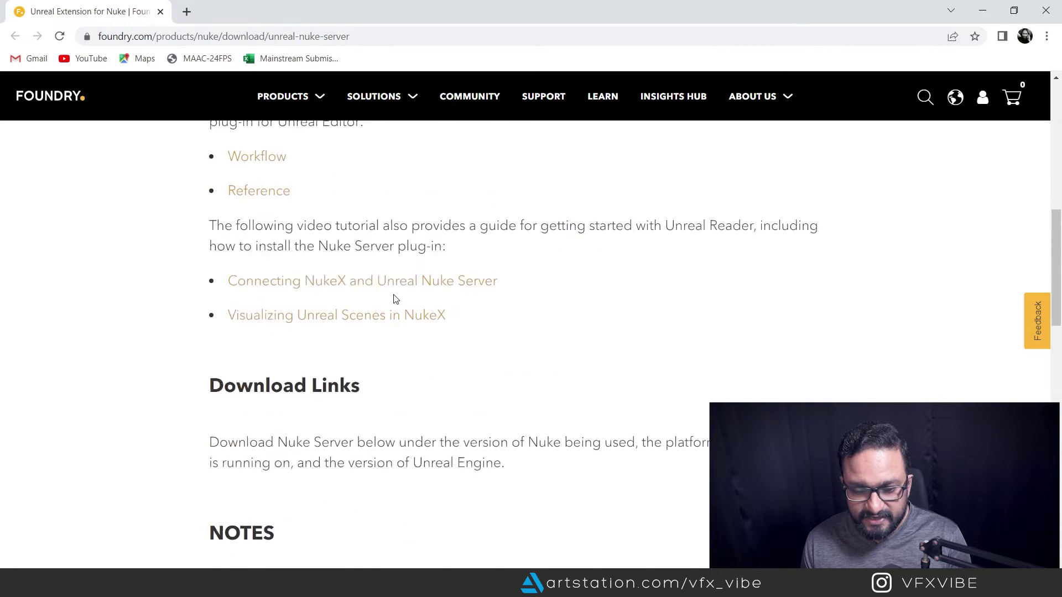
scroll(376, 293, "down", 1)
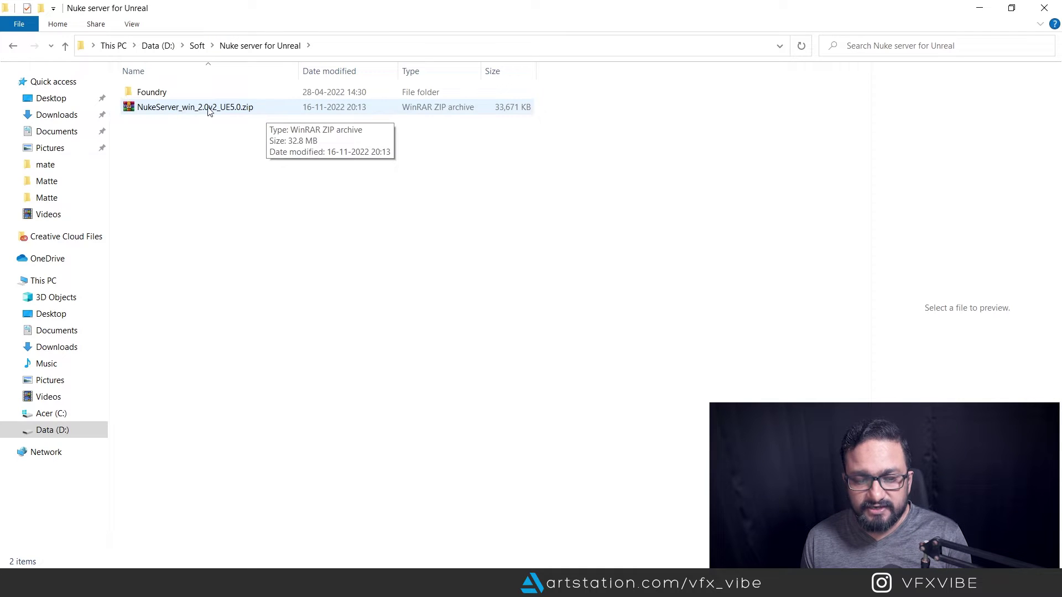
- Inspect the extracted Foundry folder and the NukeServer plugin files inside it
double_click(166, 93)
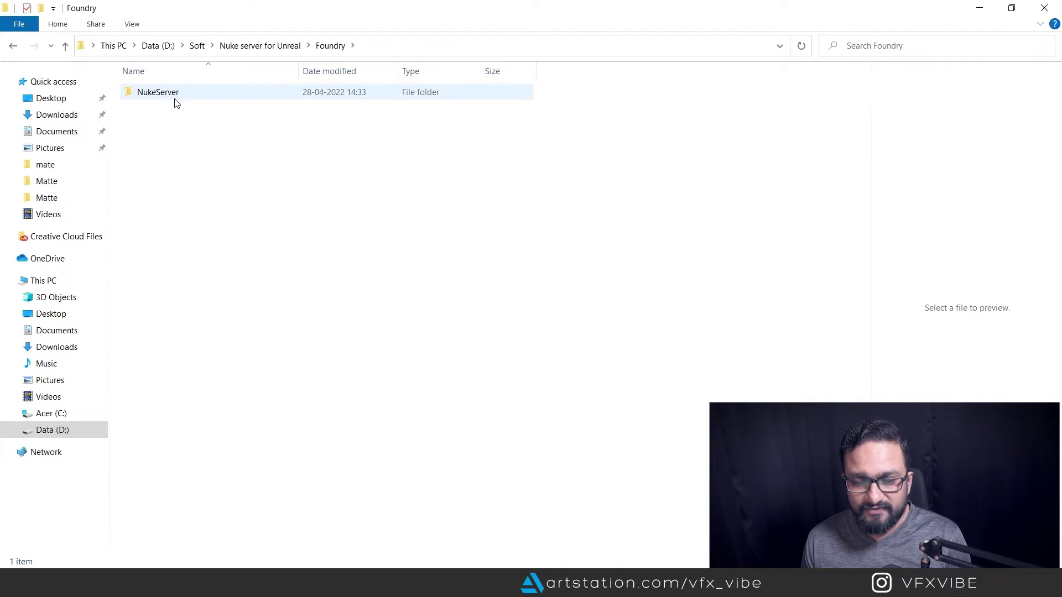
double_click(164, 96)
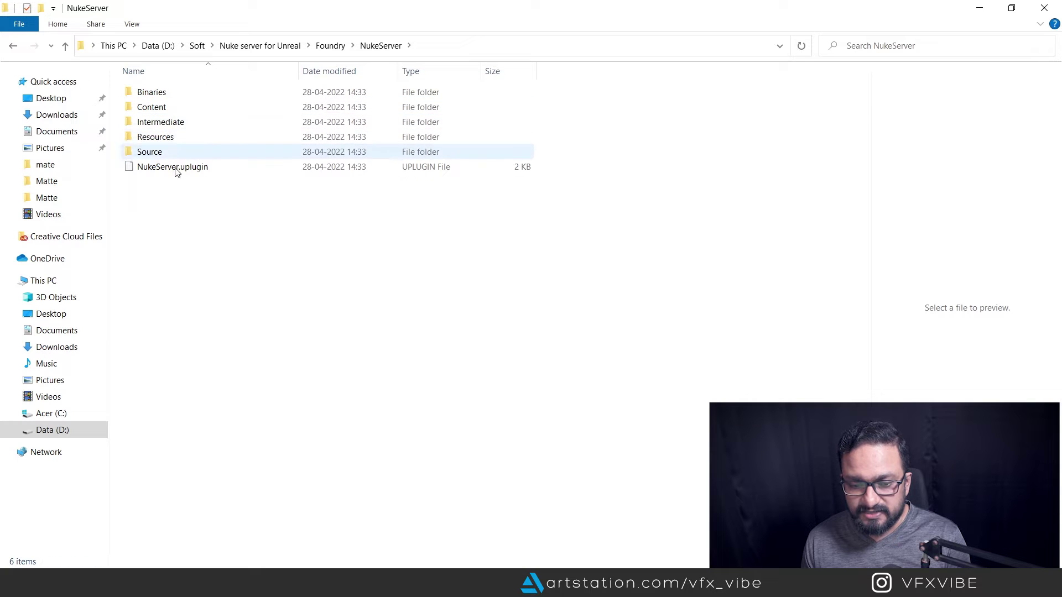
left_click(326, 47)
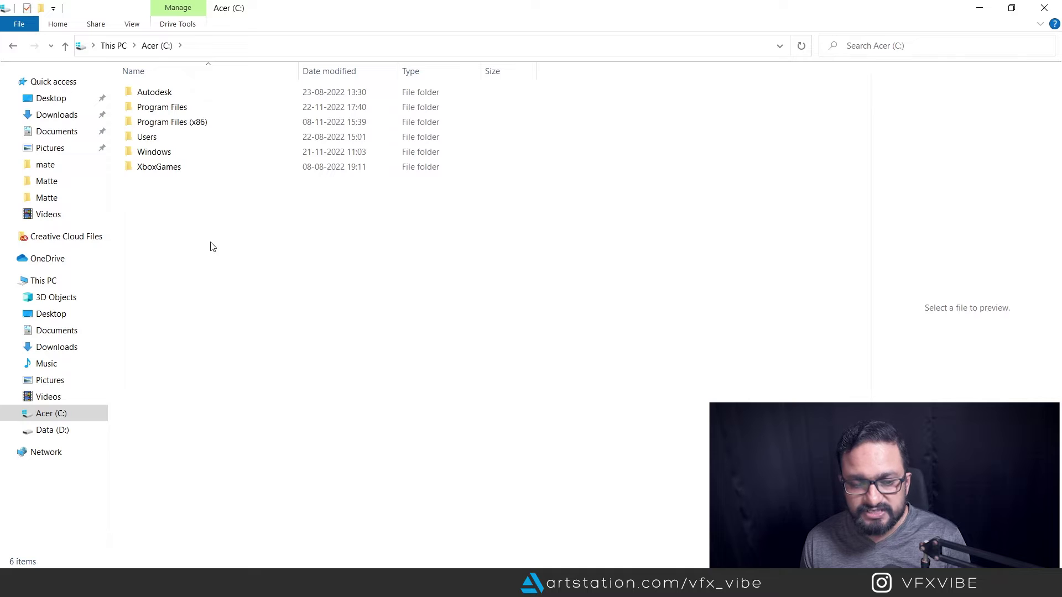
- Browse to Program Files > Epic Games > UE_5.0 > Engine > Plugins and locate the Foundry folder there
double_click(178, 109)
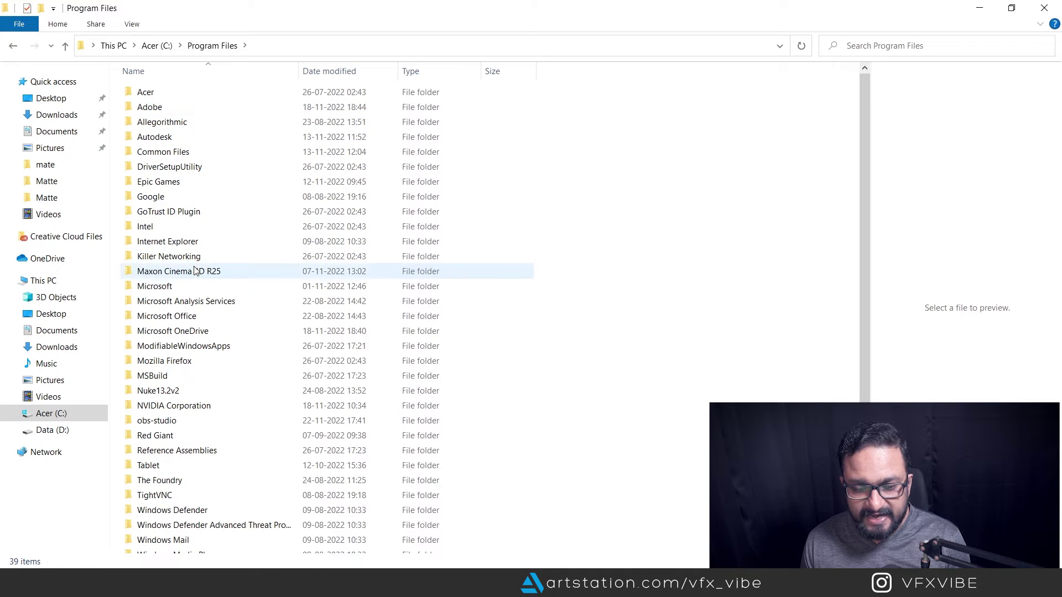
double_click(169, 182)
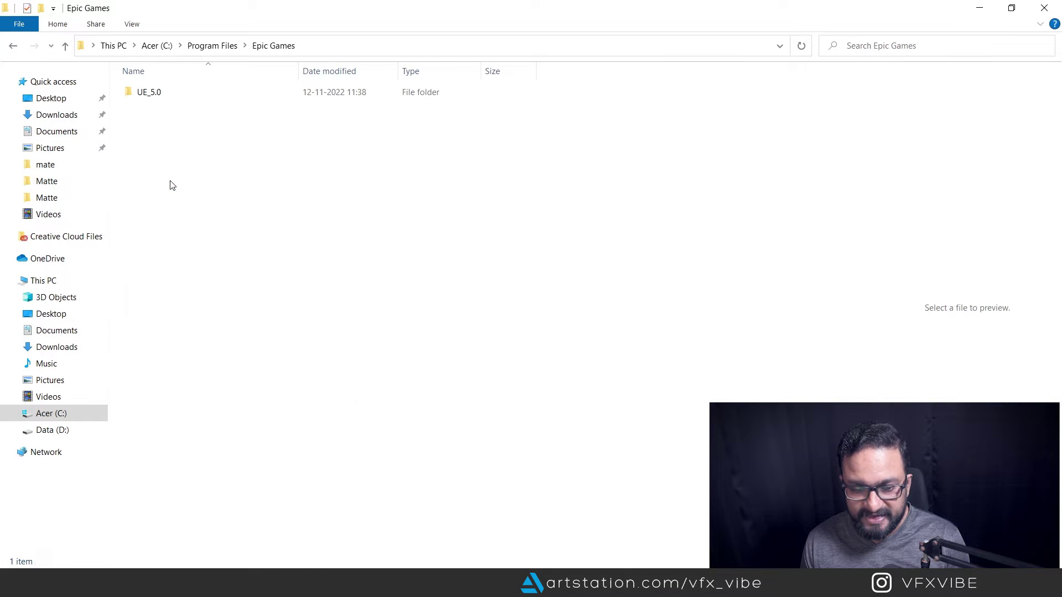
double_click(154, 94)
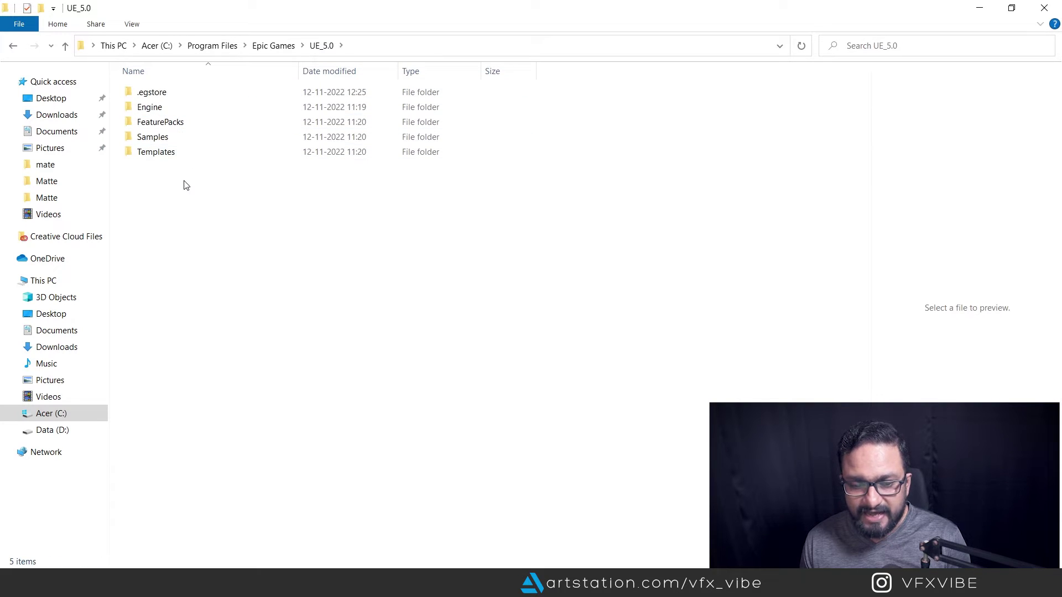
double_click(160, 110)
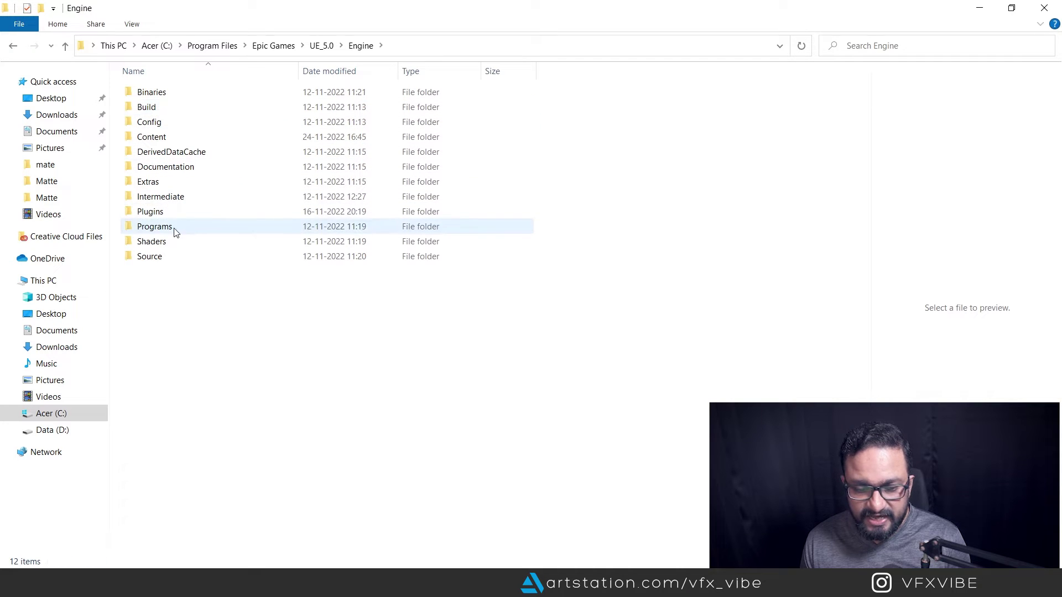
double_click(172, 212)
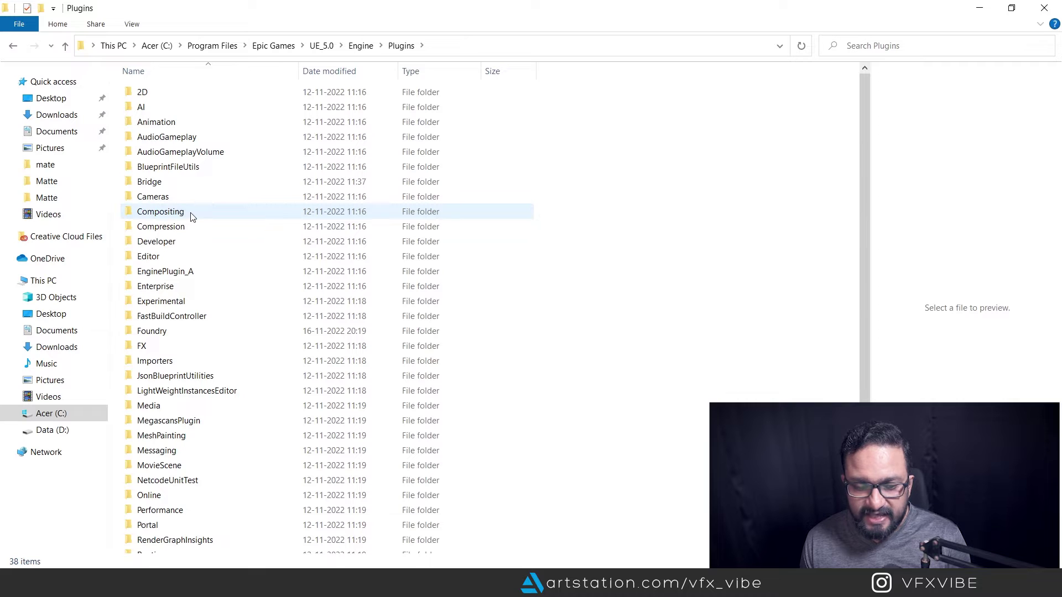
scroll(192, 217, "down", 1)
scroll(192, 217, "down", 1)
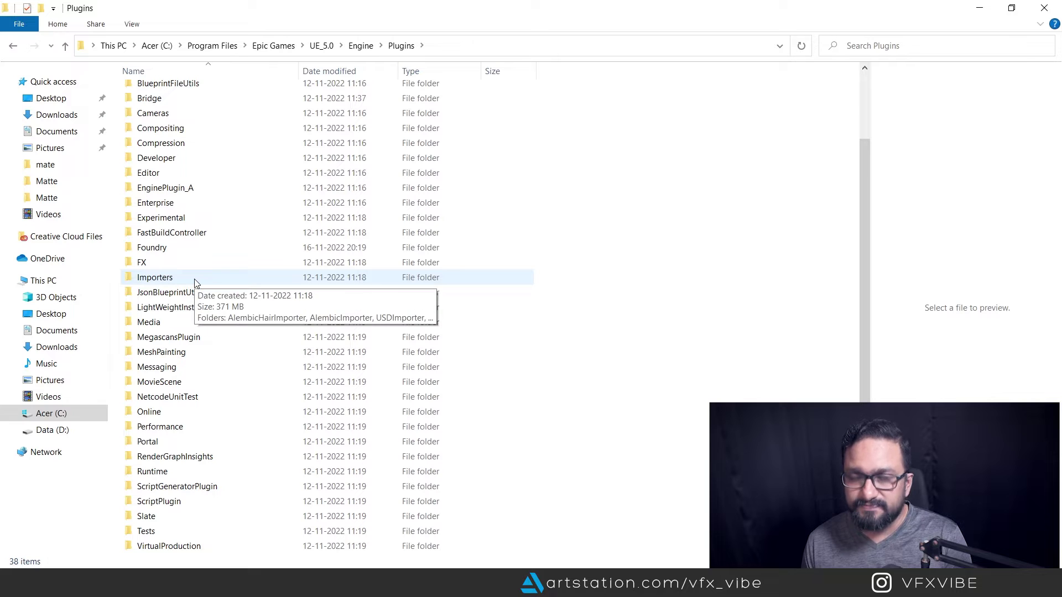
- Return to Unreal Editor and search the plugins for "nuke" to check that the Nuke Server plugin is enabled
left_click(980, 7)
left_click(982, 10)
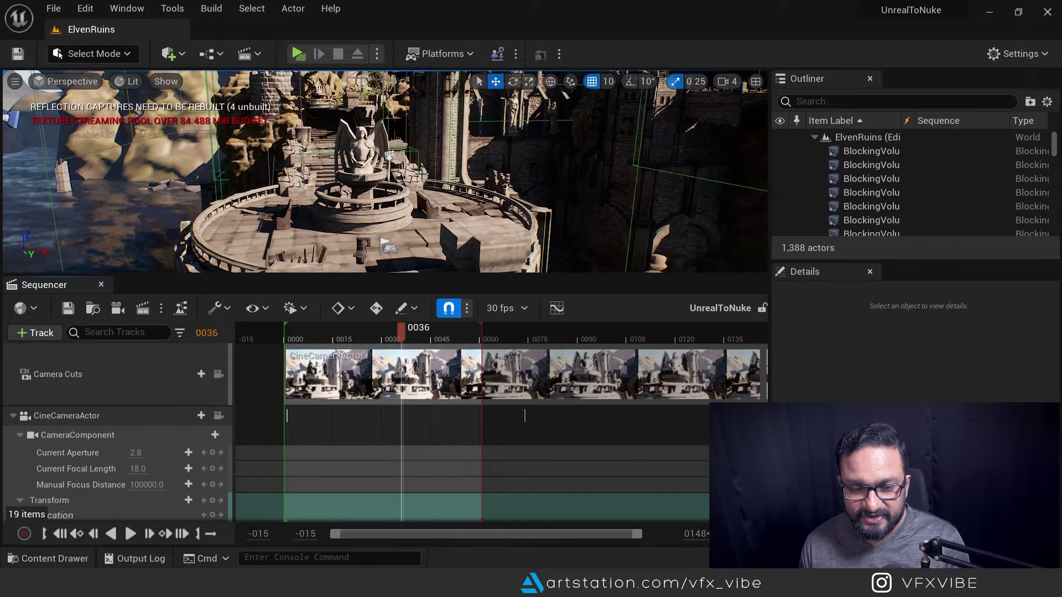
left_click(1026, 55)
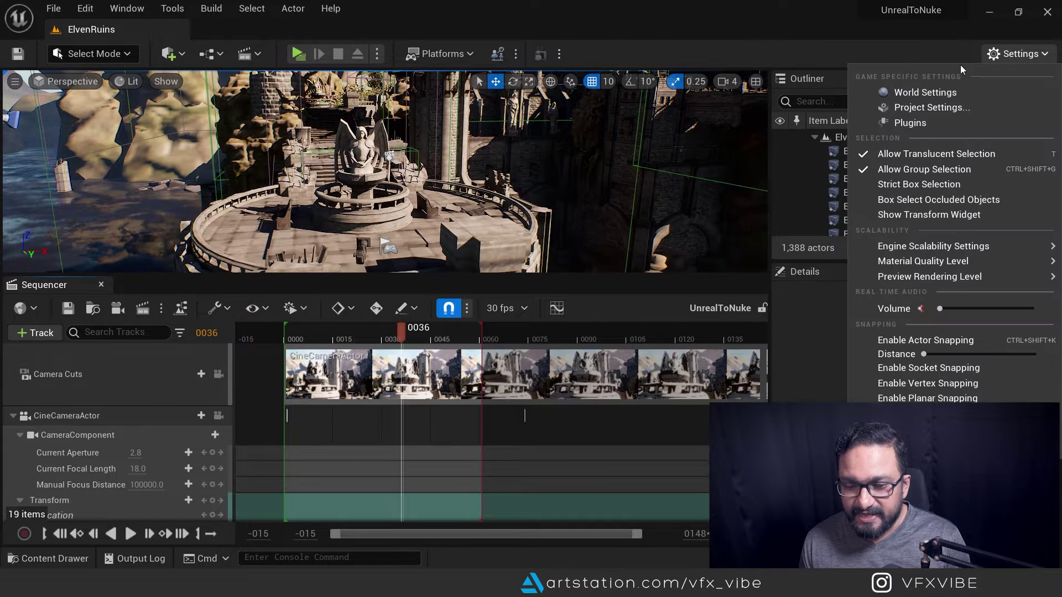
left_click(920, 127)
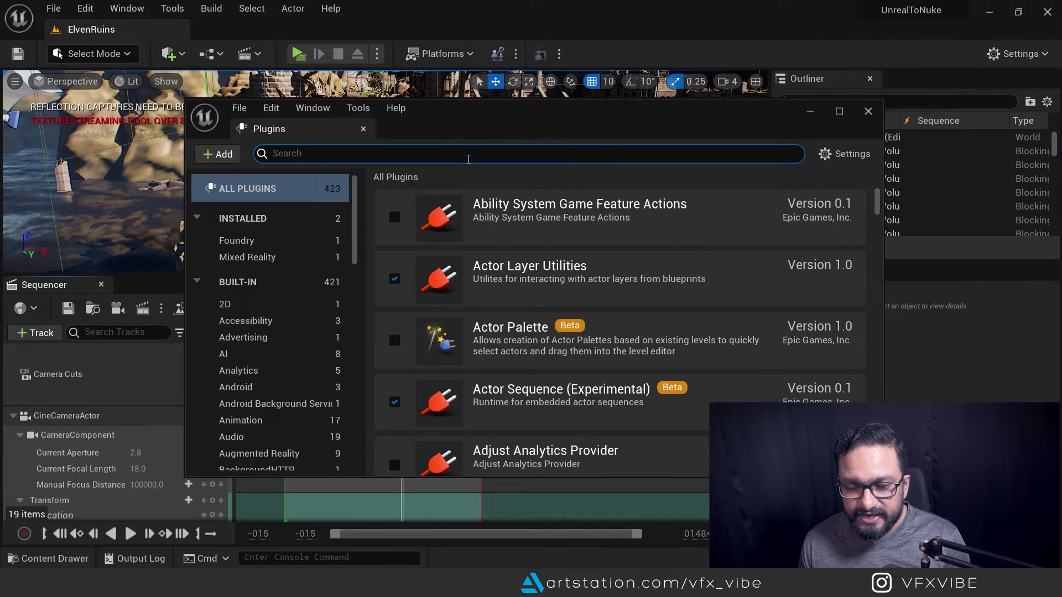
type("foundr")
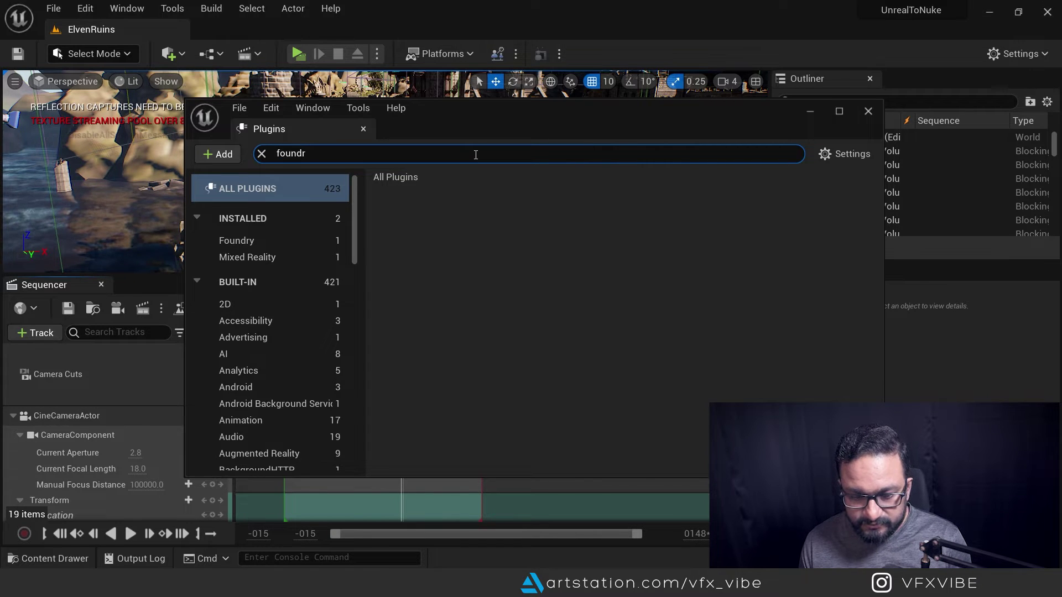
left_click_drag(318, 154, 265, 157)
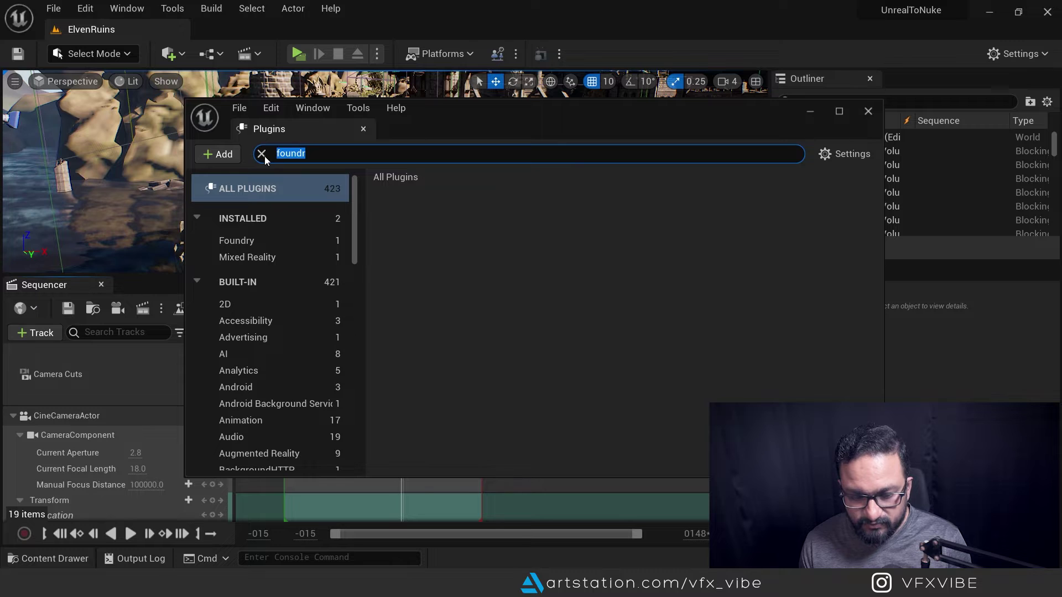
type("nuke")
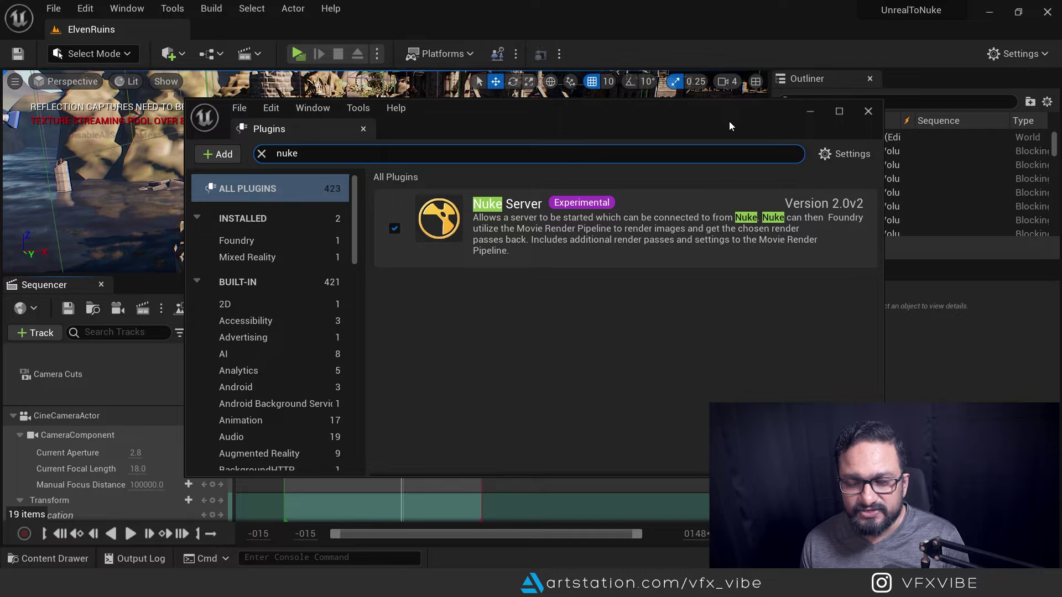
left_click(867, 113)
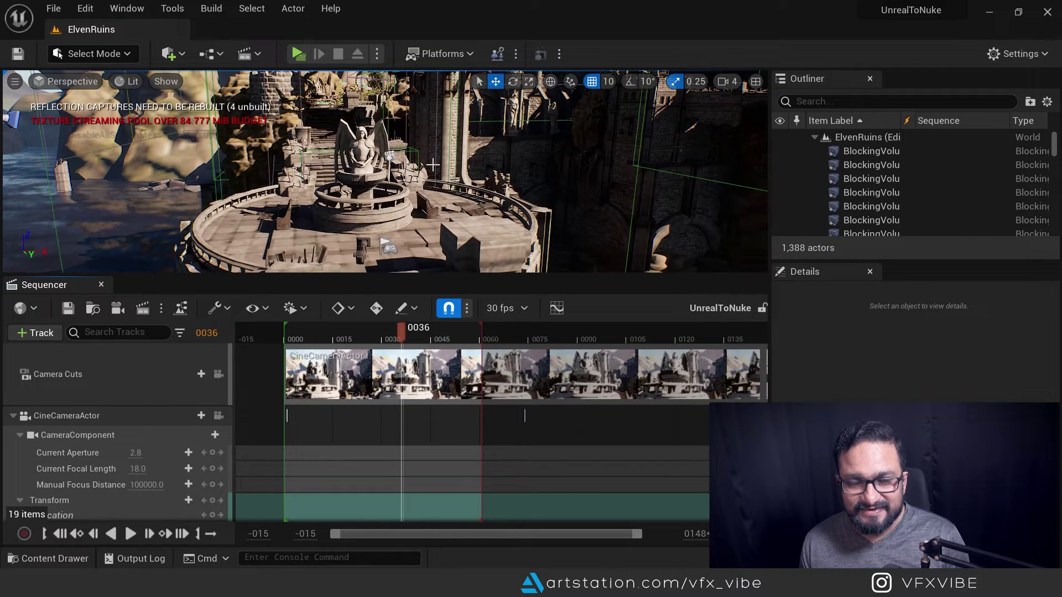
- Open the Nuke Server window to view its port number and server status
left_click(136, 12)
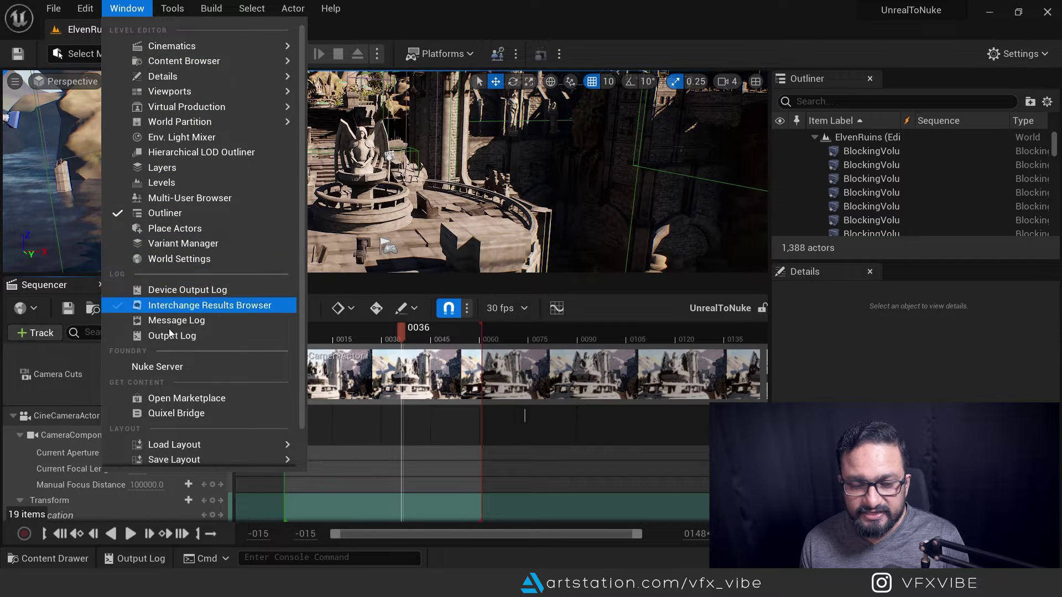
left_click(162, 370)
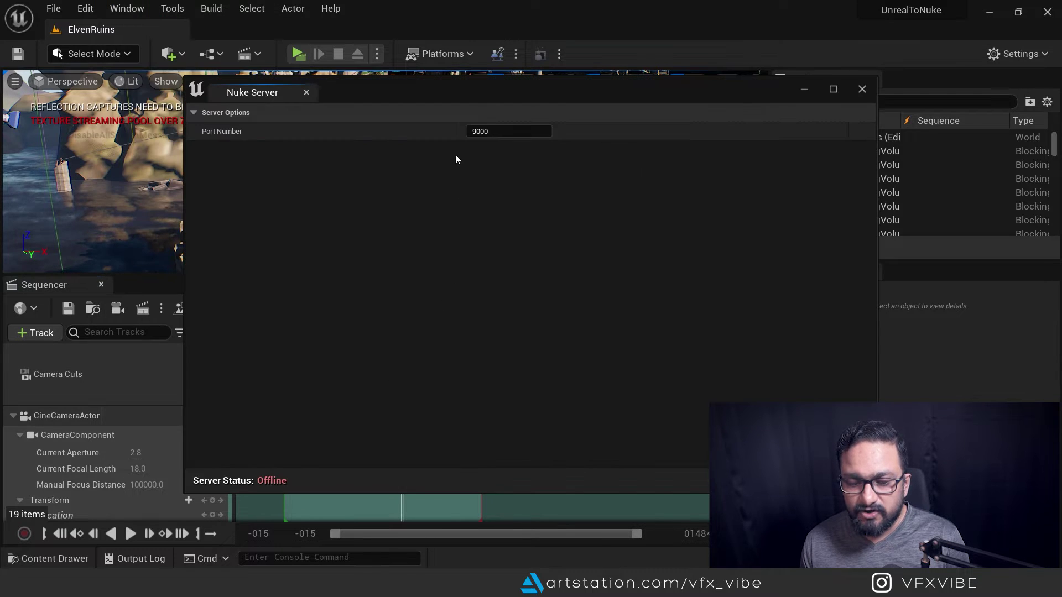
left_click_drag(414, 95, 443, 97)
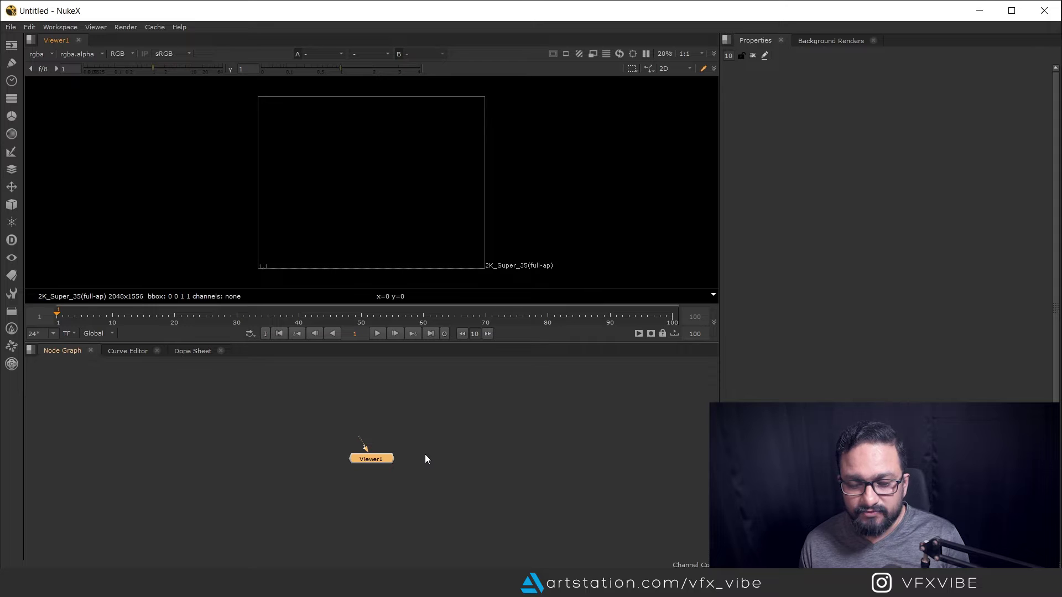
- In NukeX, add an UnrealReader node to the node graph beside the Viewer node
left_click(466, 446)
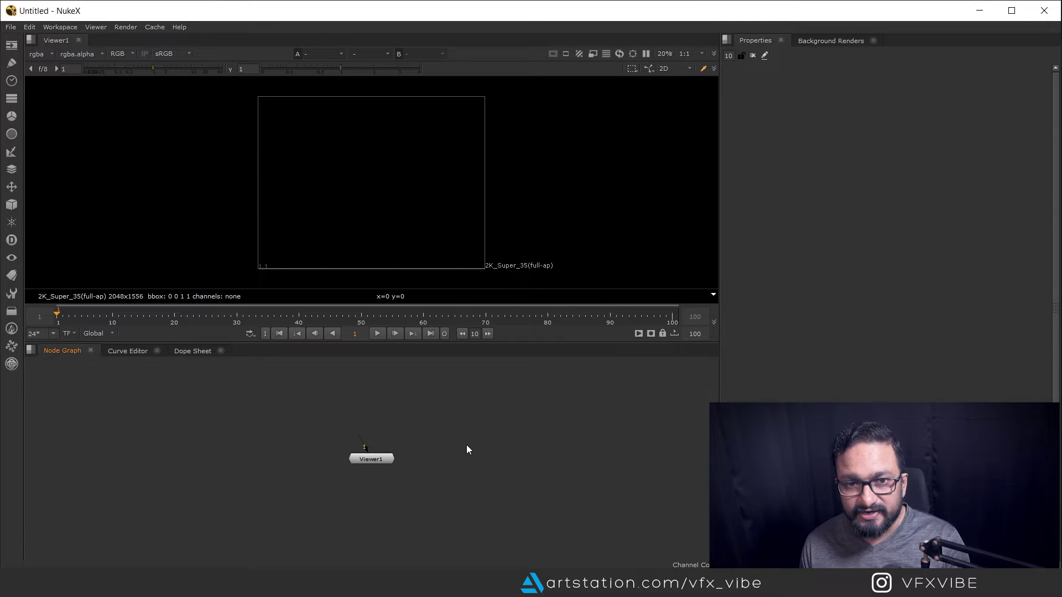
key("Tab")
type("unreal")
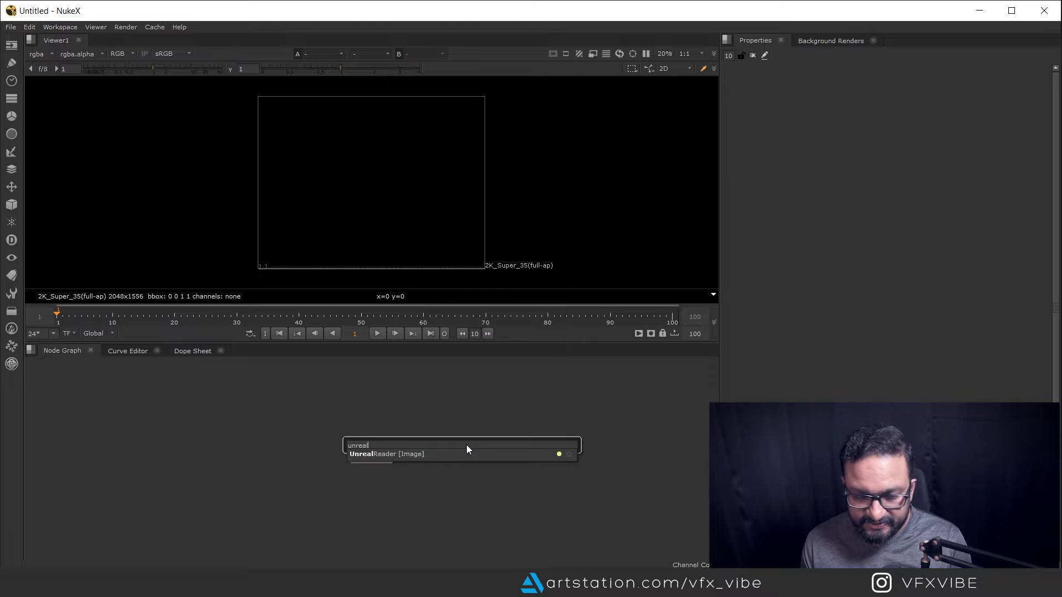
left_click(370, 454)
scroll(483, 456, "up", 4)
middle_click_drag(451, 477, 451, 444)
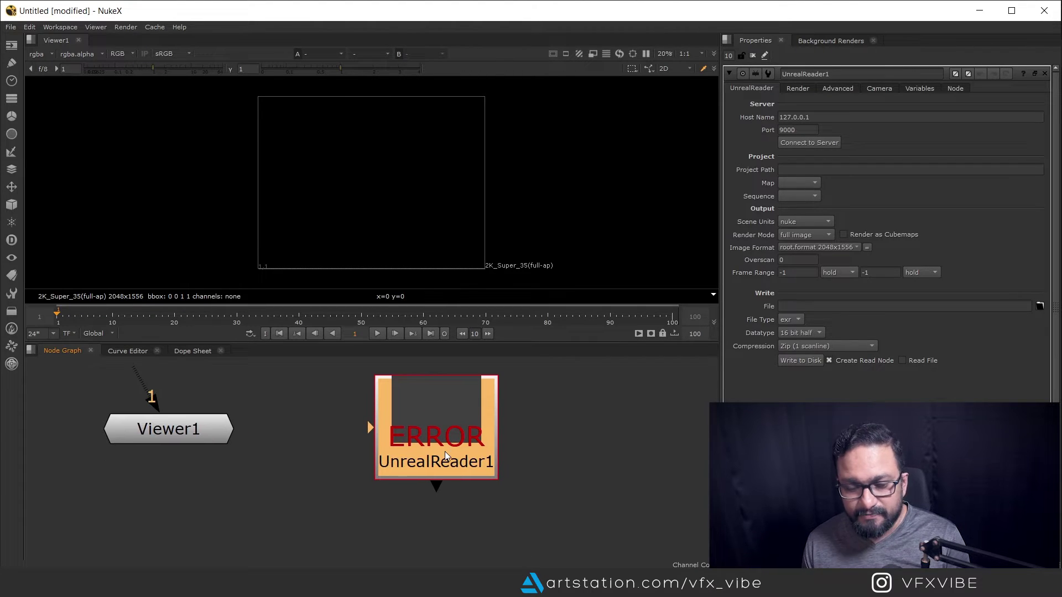
left_click_drag(440, 433, 433, 442)
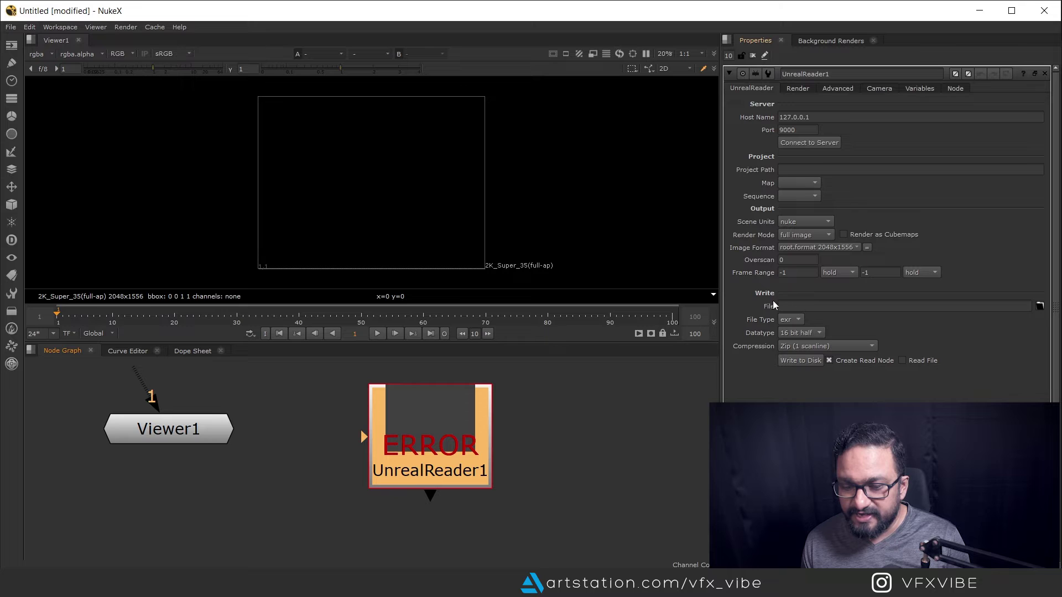
- Connect UnrealReader1 to the Unreal server and link Viewer1 to its output to display the scene
left_click(808, 145)
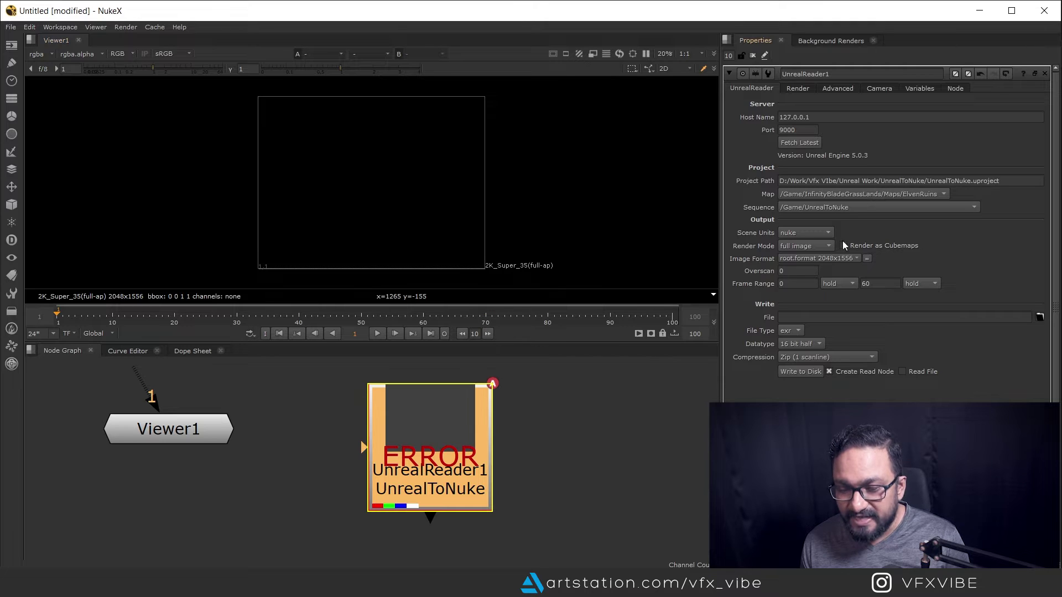
left_click_drag(374, 433, 384, 423)
left_click_drag(219, 429, 219, 498)
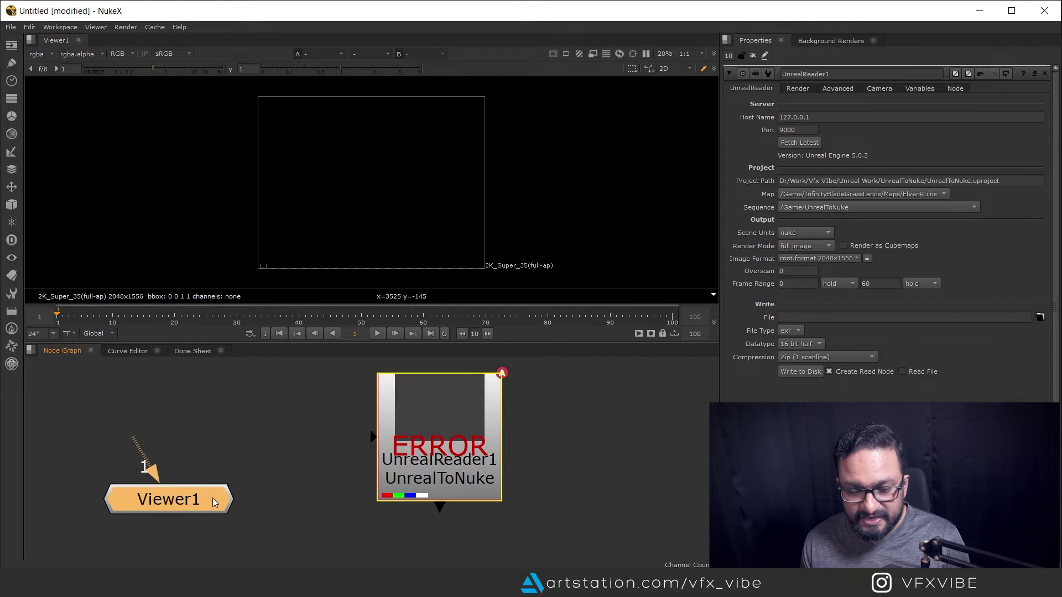
left_click_drag(393, 430, 362, 410)
left_click_drag(137, 442, 371, 419)
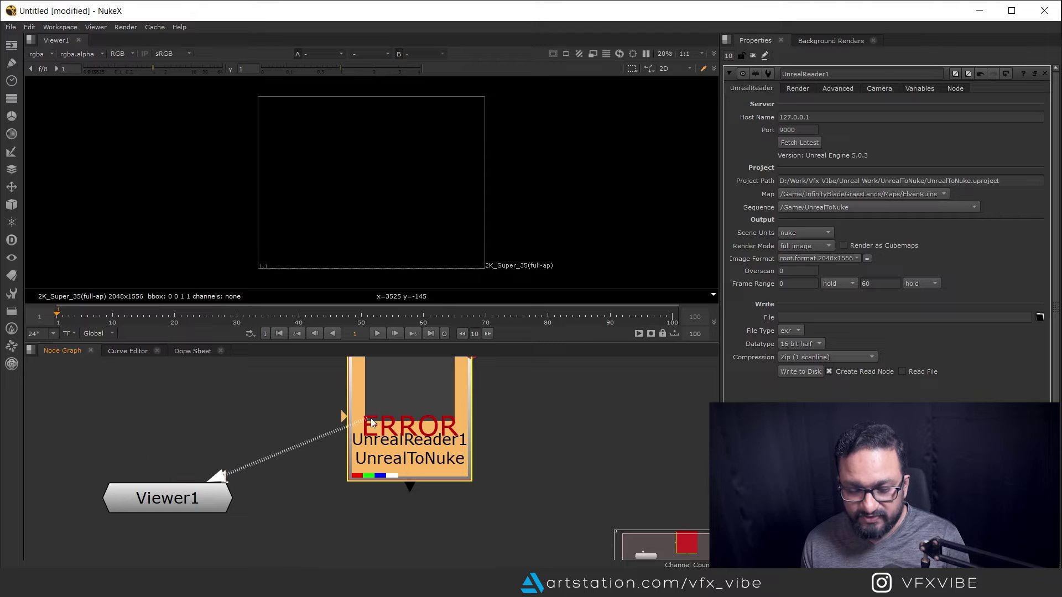
left_click_drag(293, 410, 455, 396)
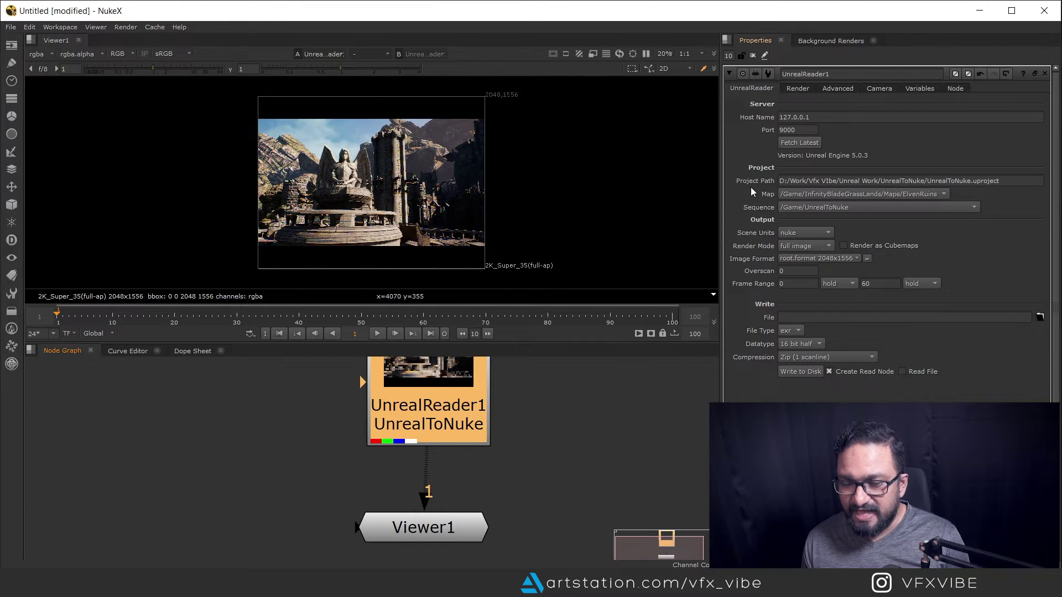
- Review the map and sequence choices of UnrealReader1 and set its image format to HD_1080 (1920x1080)
left_click(806, 192)
left_click(811, 196)
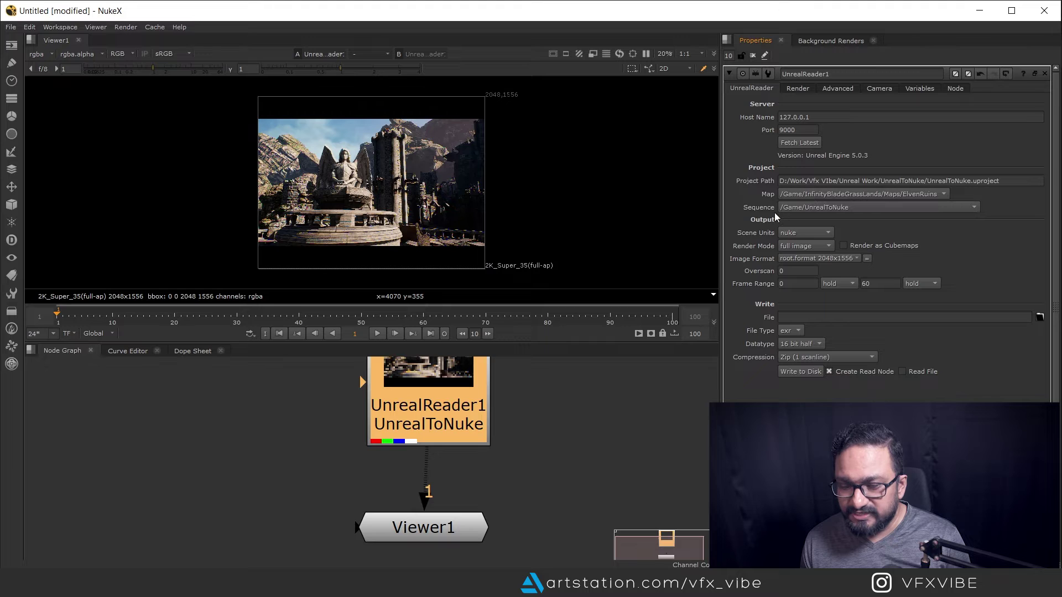
left_click(803, 208)
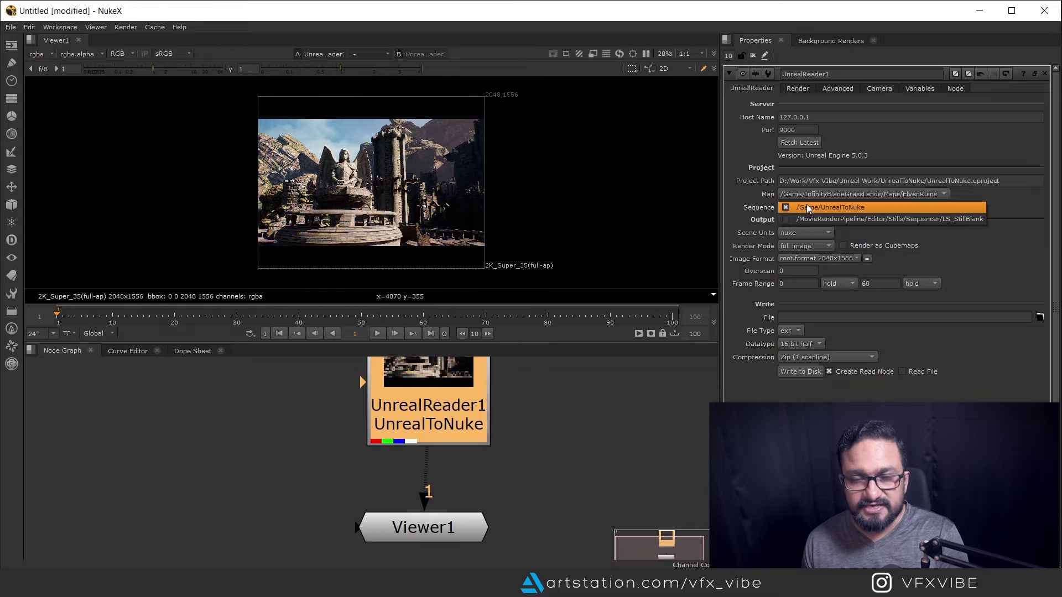
left_click(737, 201)
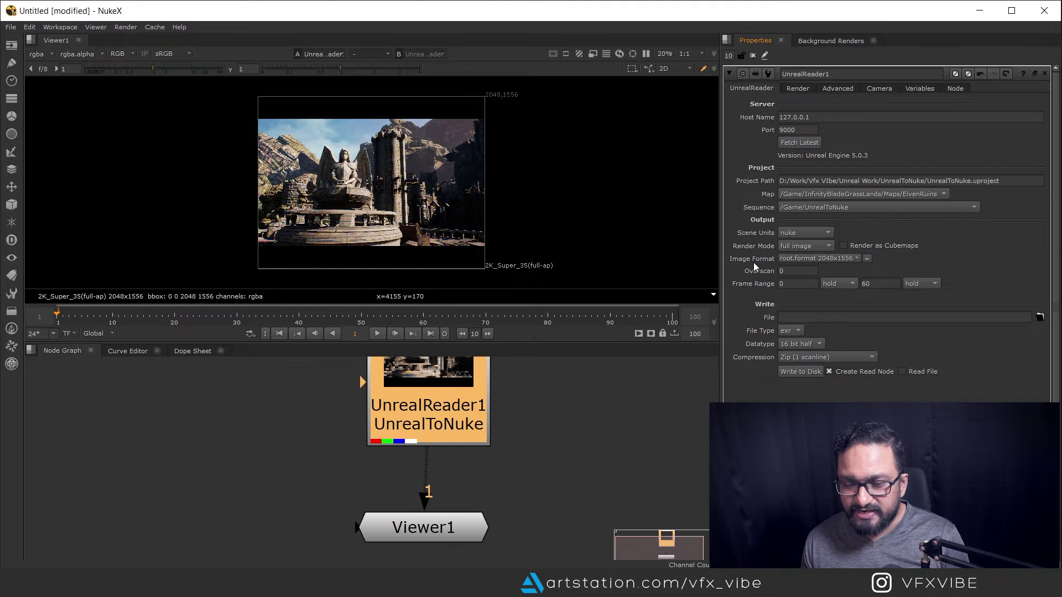
left_click(828, 259)
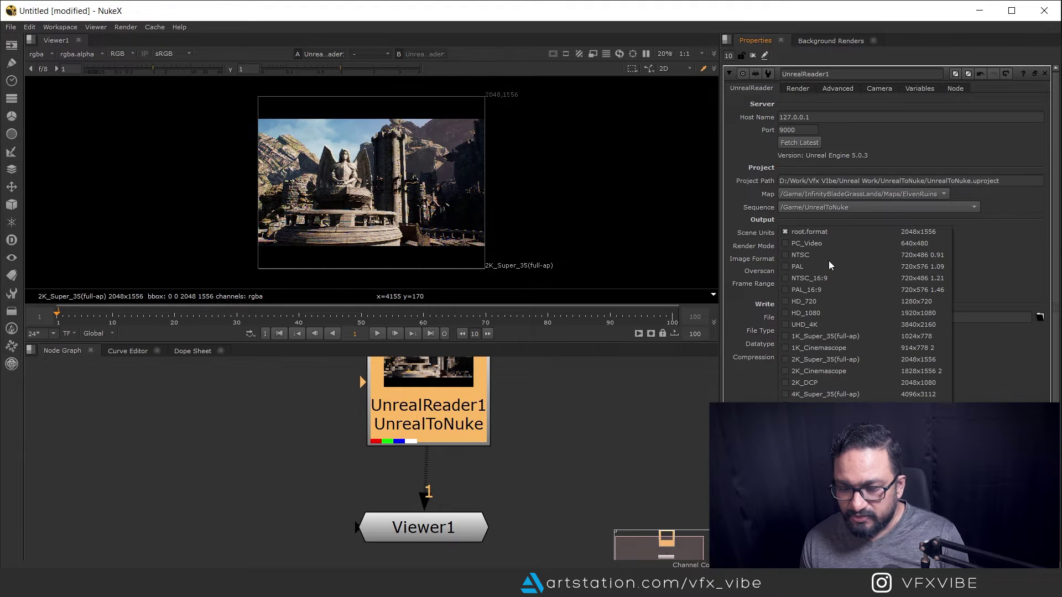
left_click(831, 313)
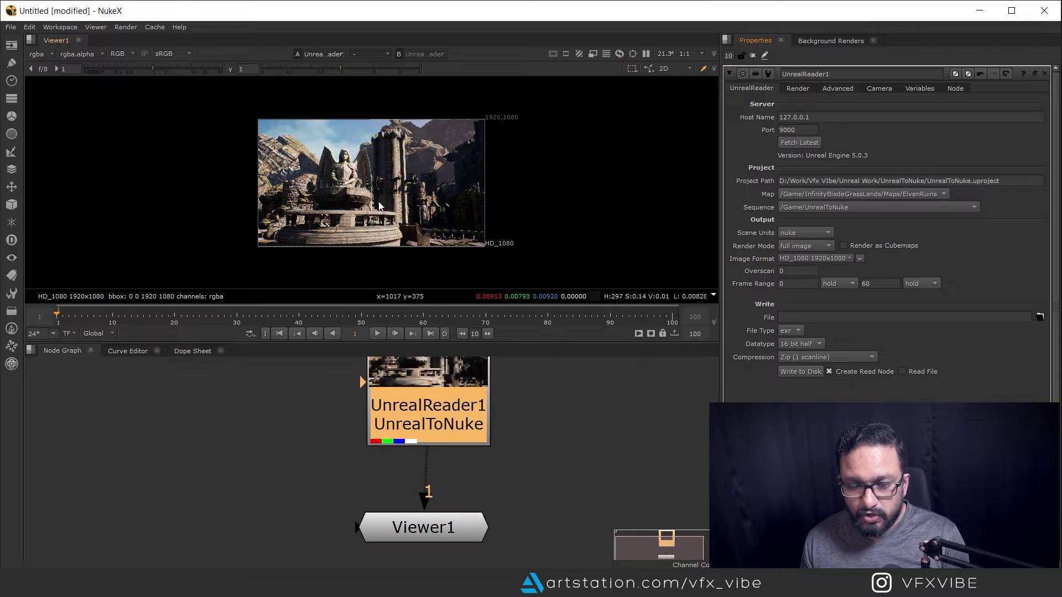
- Examine the streamed ElvenRuins image around the angel statue up close, including with the Viewer maximized
scroll(344, 182, "up", 3)
scroll(344, 182, "up", 2)
middle_click_drag(344, 183, 356, 224)
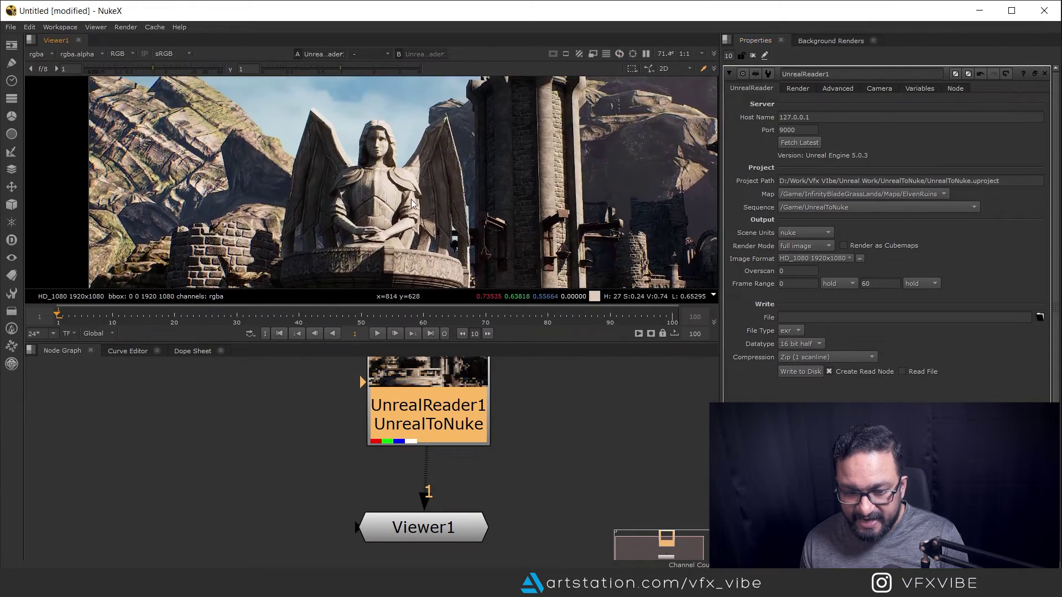
key("space")
middle_click_drag(460, 304, 515, 242)
scroll(583, 215, "up", 1)
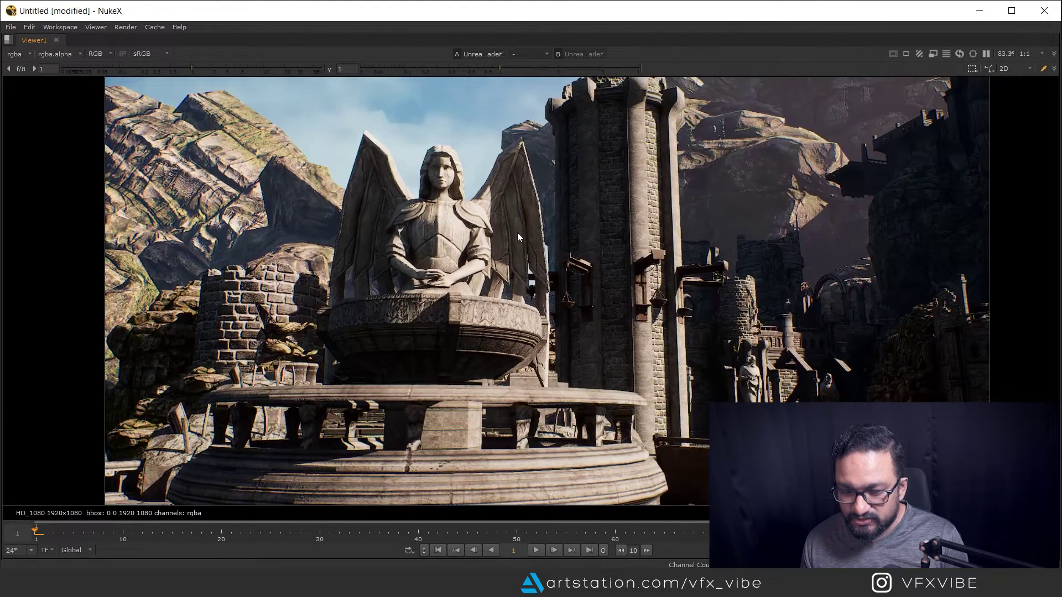
scroll(517, 229, "down", 3)
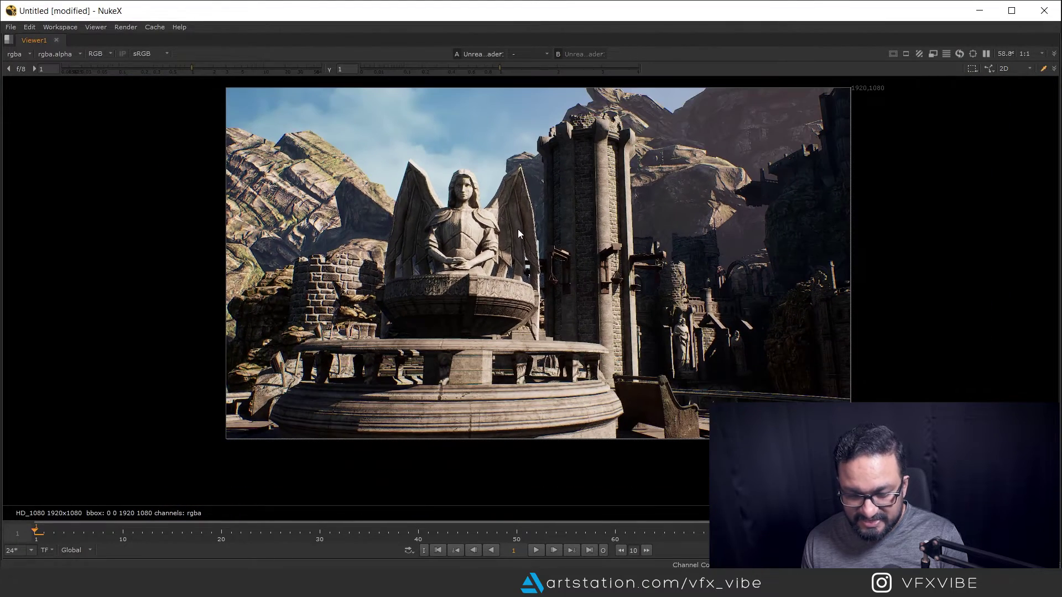
scroll(513, 237, "up", 1)
scroll(512, 239, "up", 1)
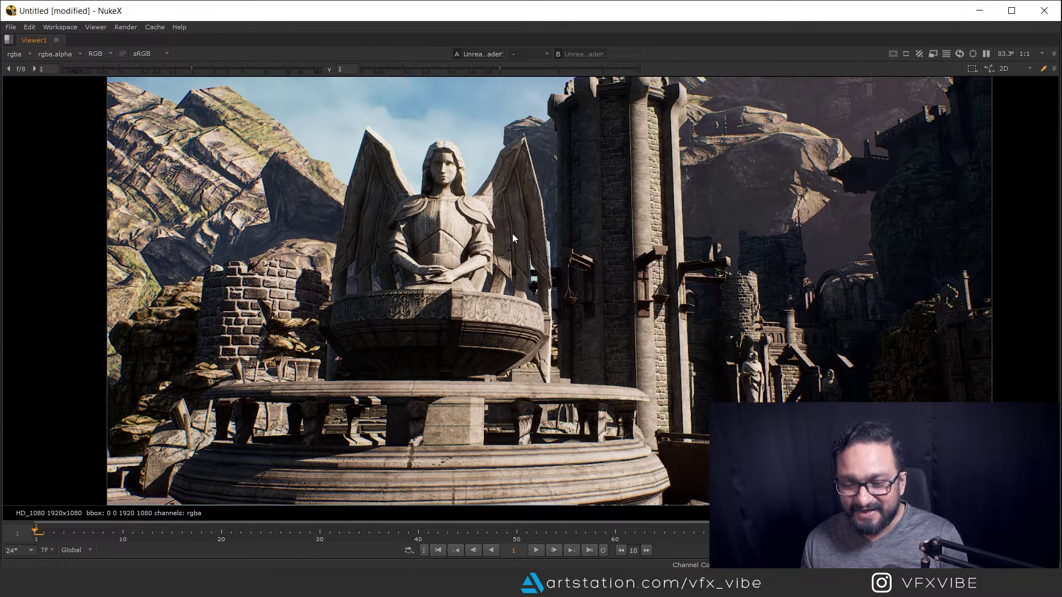
key("space")
middle_click_drag(489, 204, 466, 250)
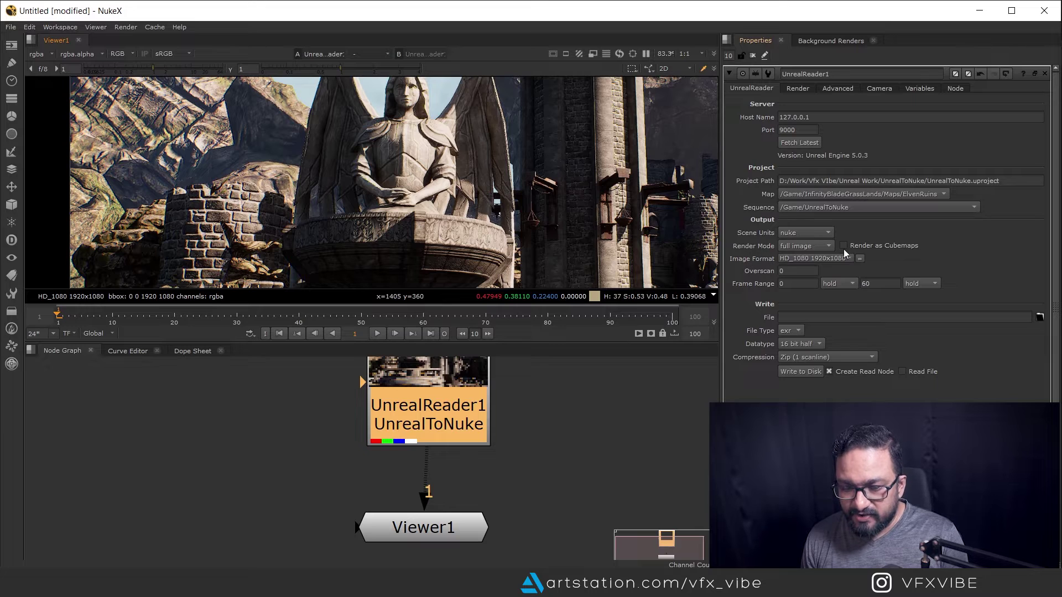
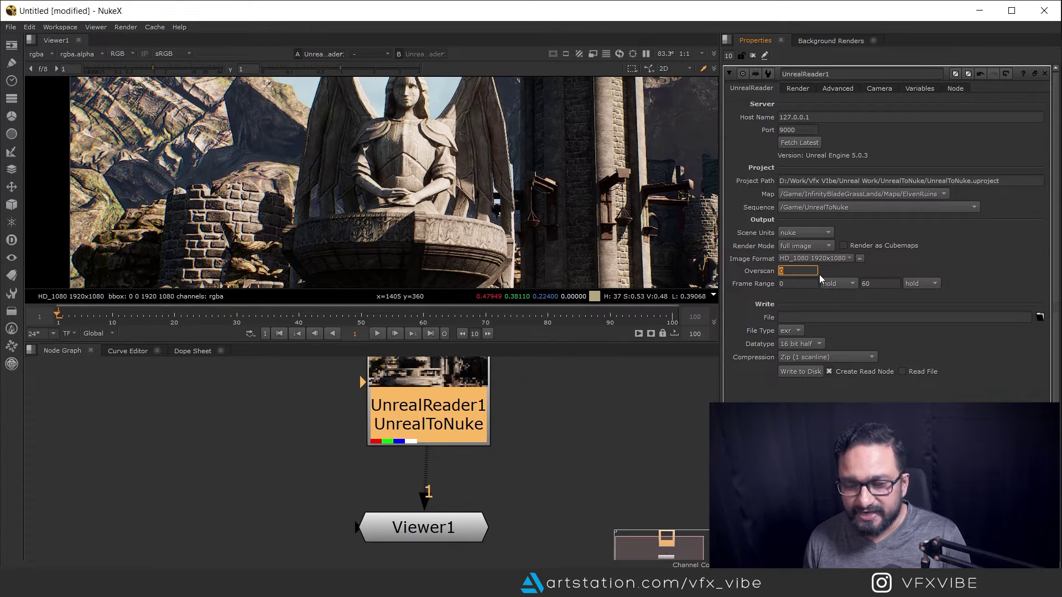
key("Tab")
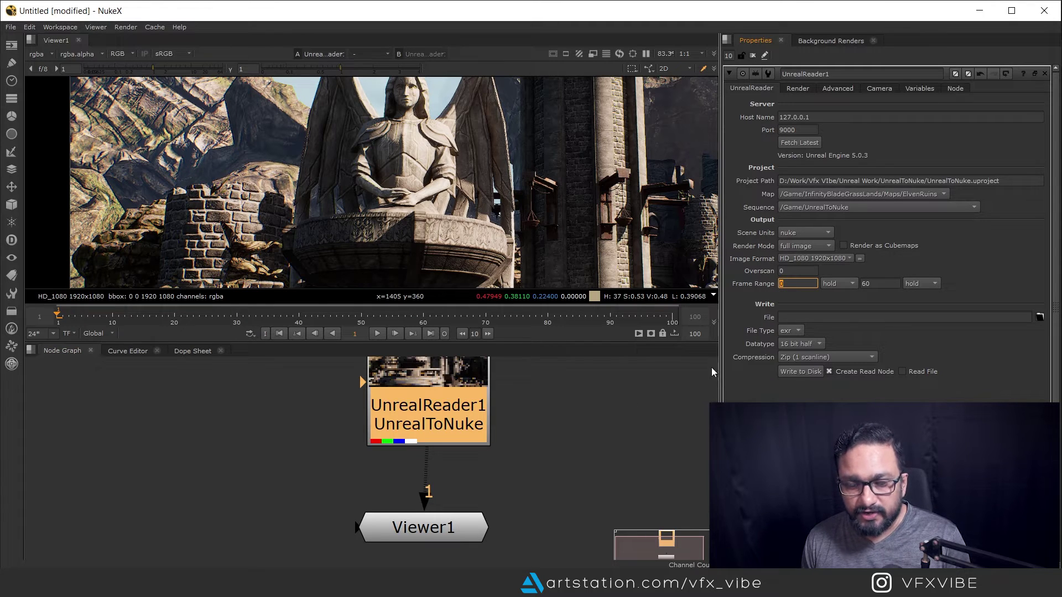
middle_click_drag(478, 405, 478, 482)
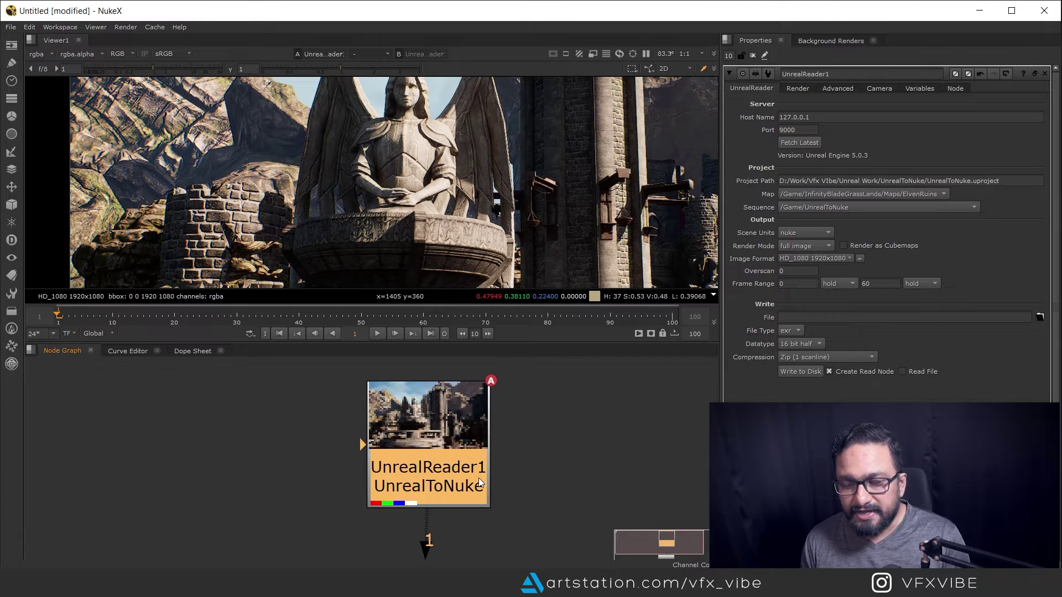
left_click(752, 388)
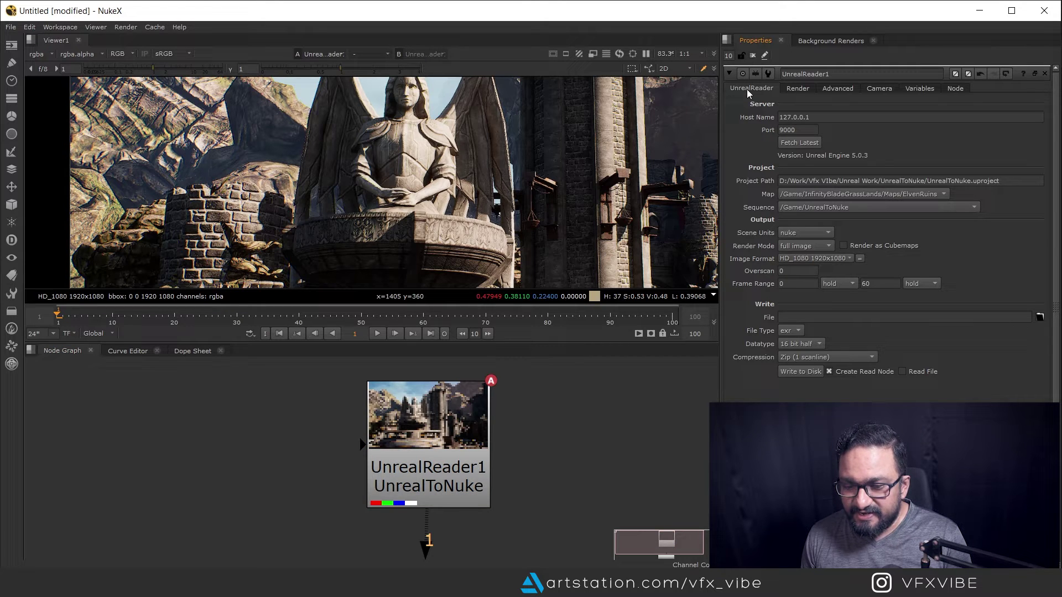
- Enable the BaseColor, Cryptomatte, DetailLighting and LightingOnly render passes for UnrealReader1
left_click(805, 91)
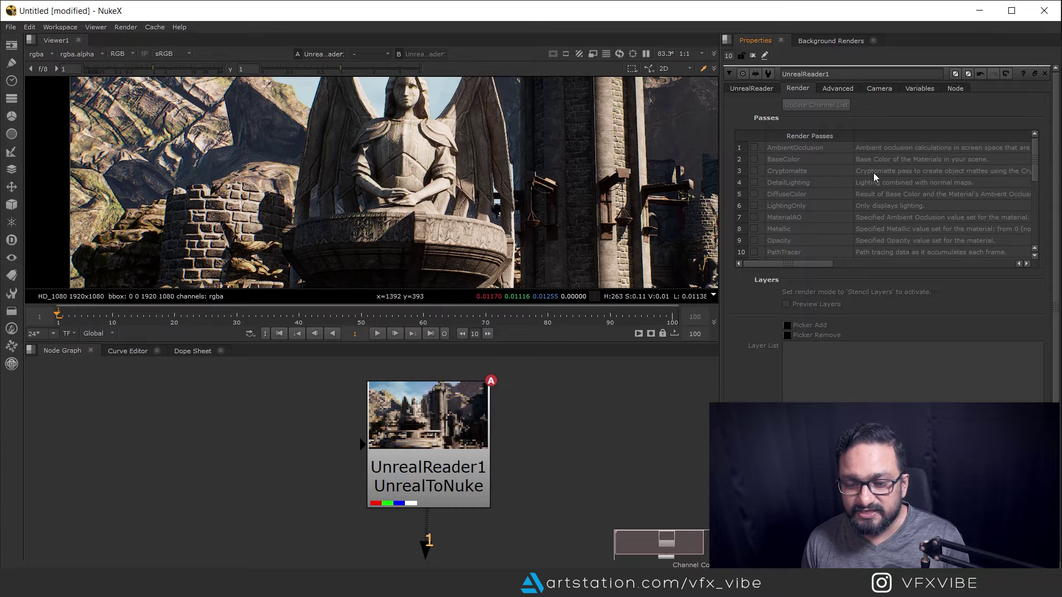
mouse_move(1036, 155)
left_mouse_down()
mouse_move(1036, 240)
mouse_move(1037, 150)
left_mouse_up()
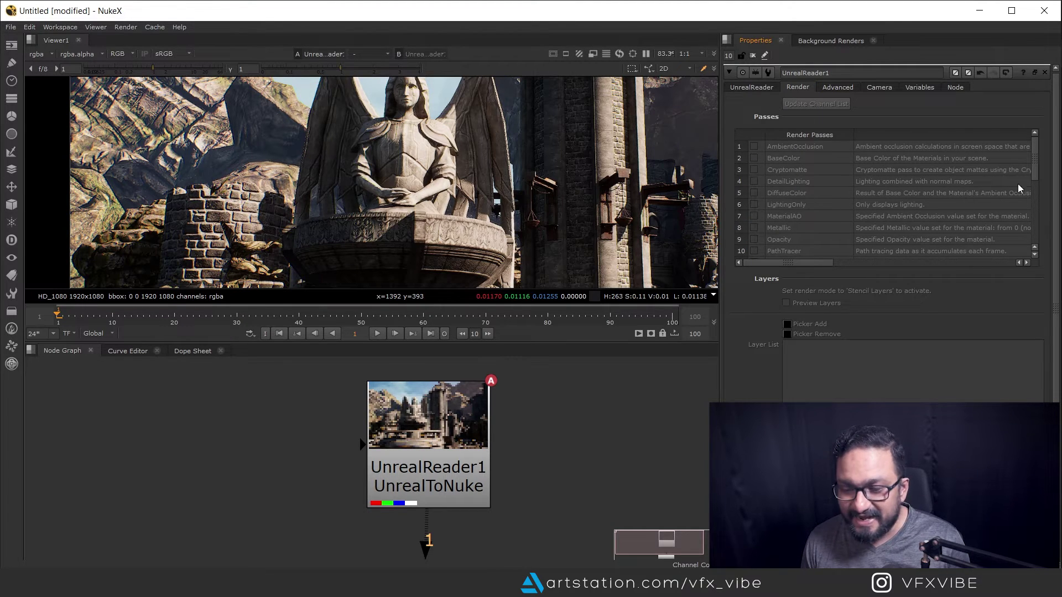
mouse_move(1038, 159)
left_mouse_down()
mouse_move(1038, 205)
mouse_move(1038, 157)
left_mouse_up()
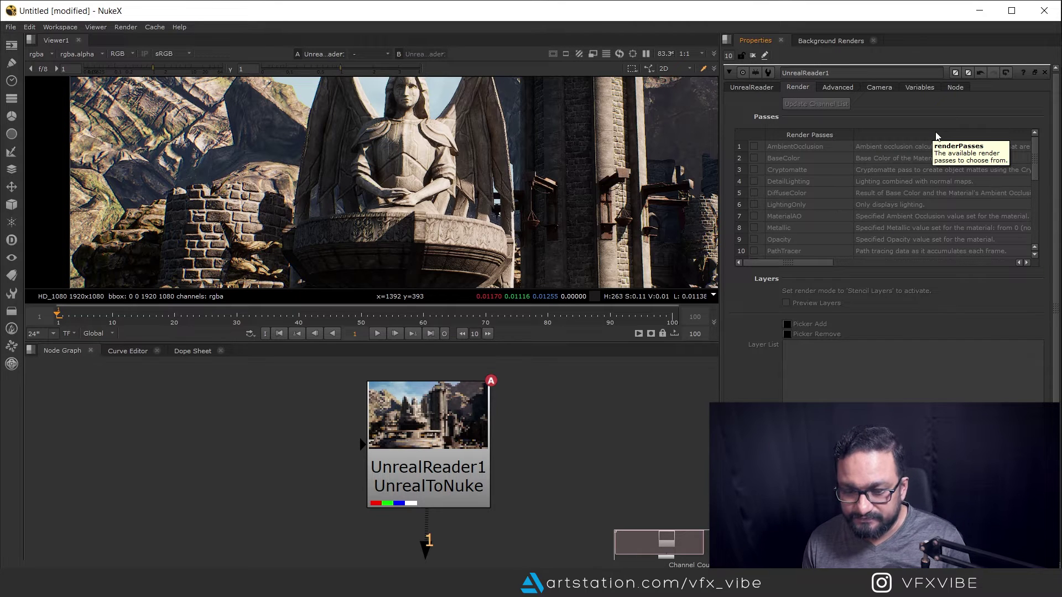
left_click(753, 158)
left_click(753, 158)
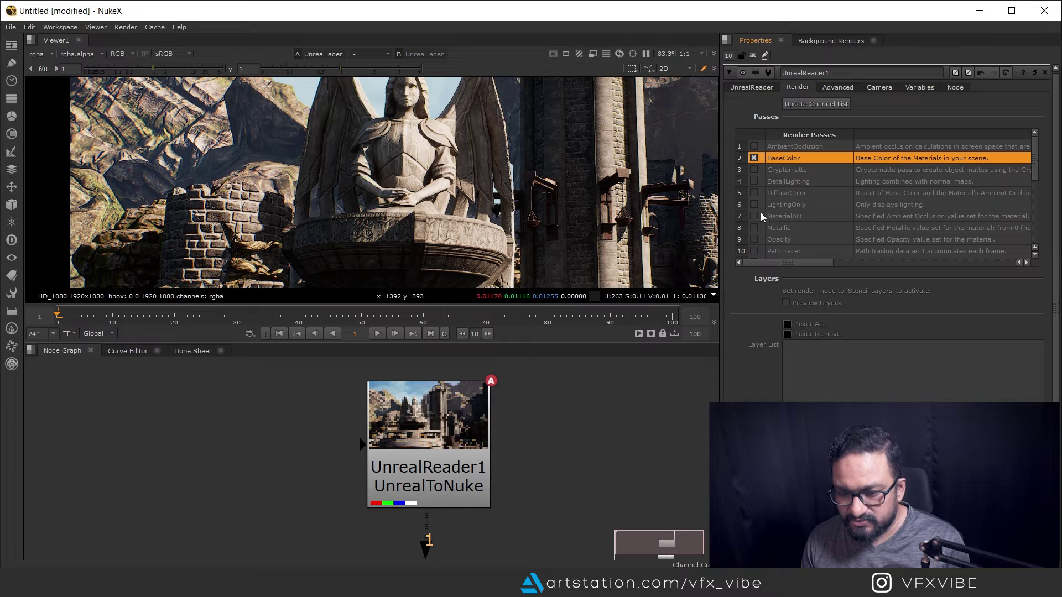
left_click(755, 170)
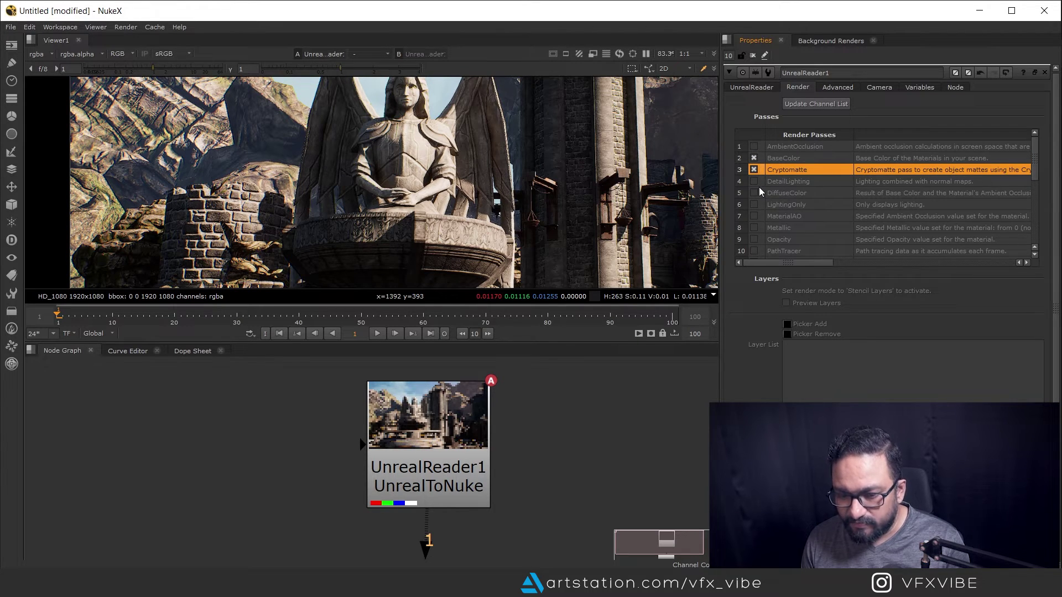
left_click(756, 182)
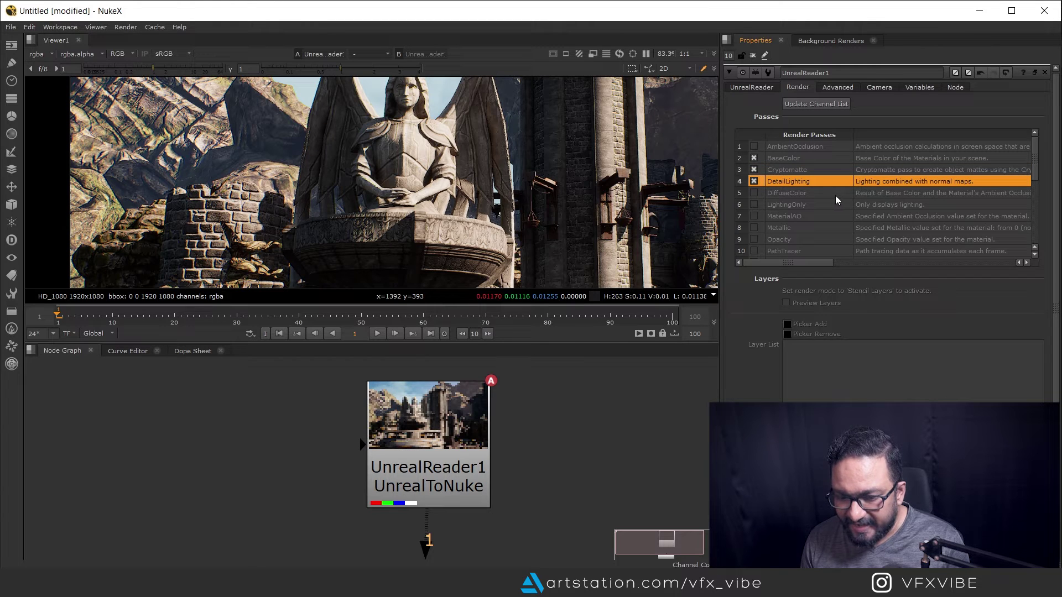
scroll(835, 194, "down", 1)
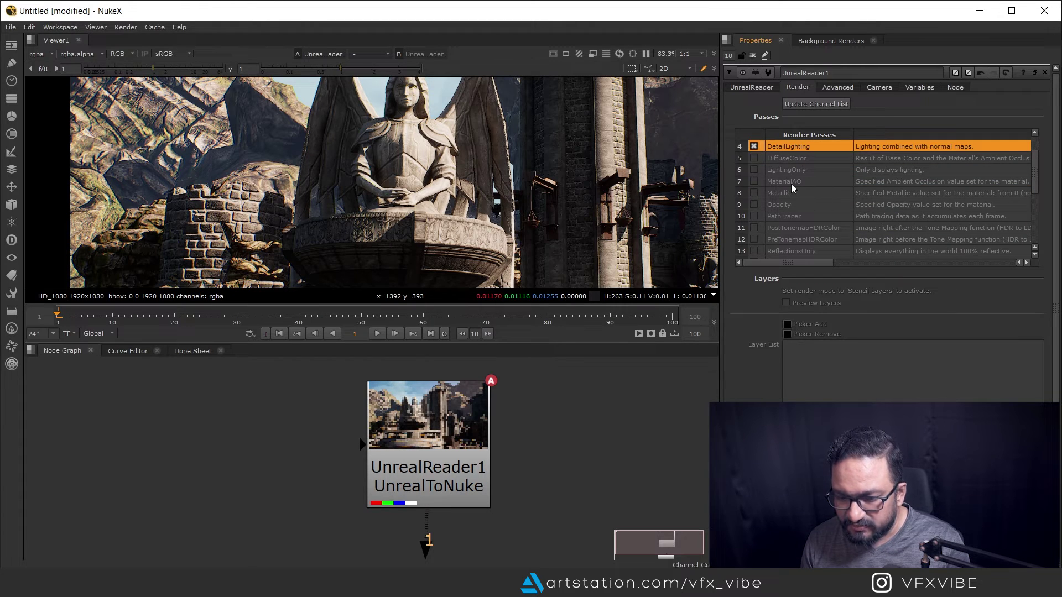
left_click(756, 170)
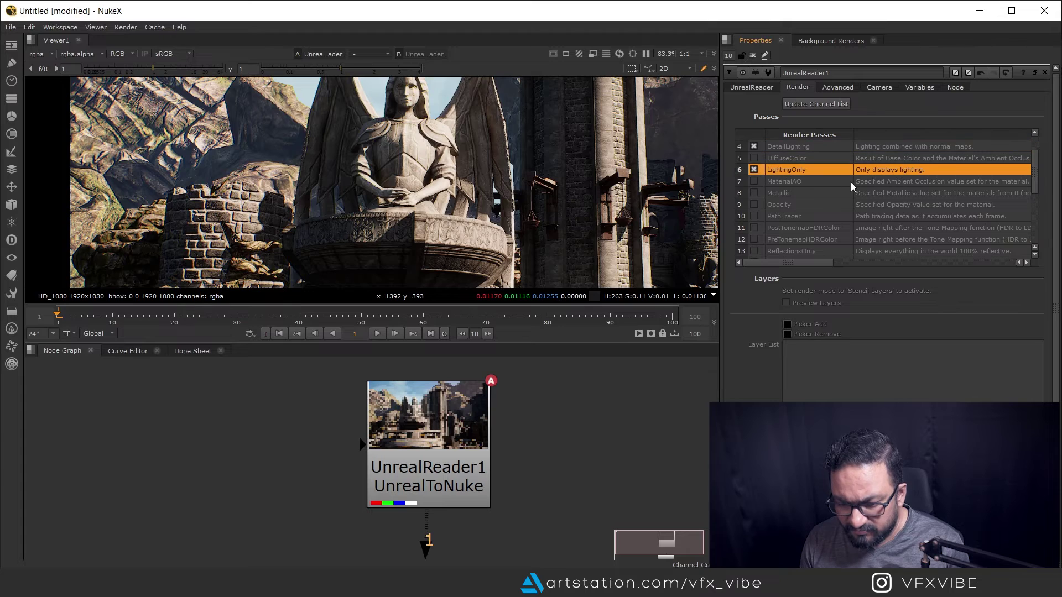
- Add the WorldDepth, WorldNormal and WorldPosition render passes to the selection
scroll(809, 210, "down", 4)
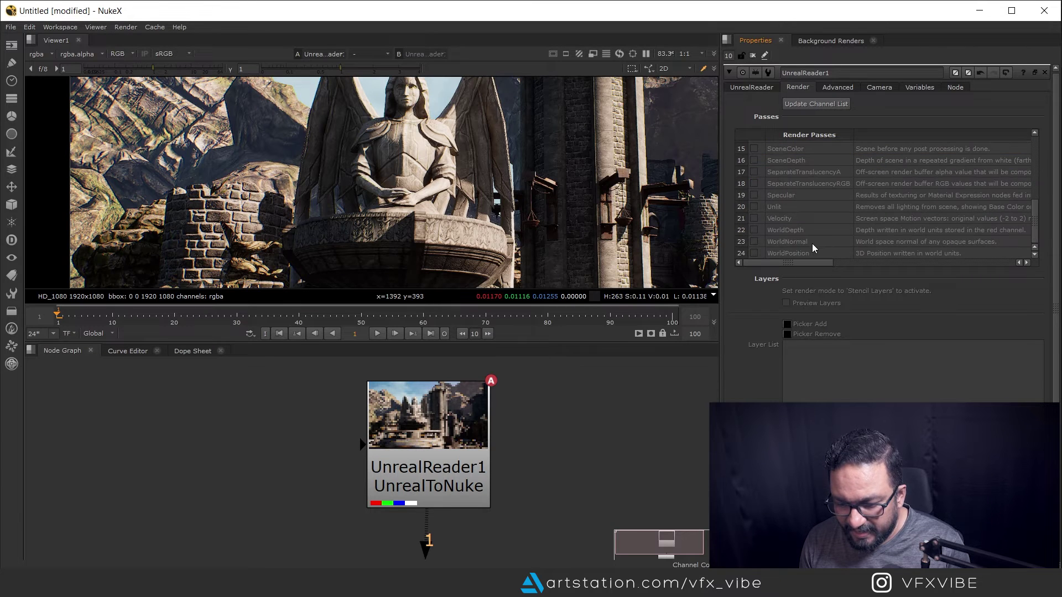
left_click(756, 229)
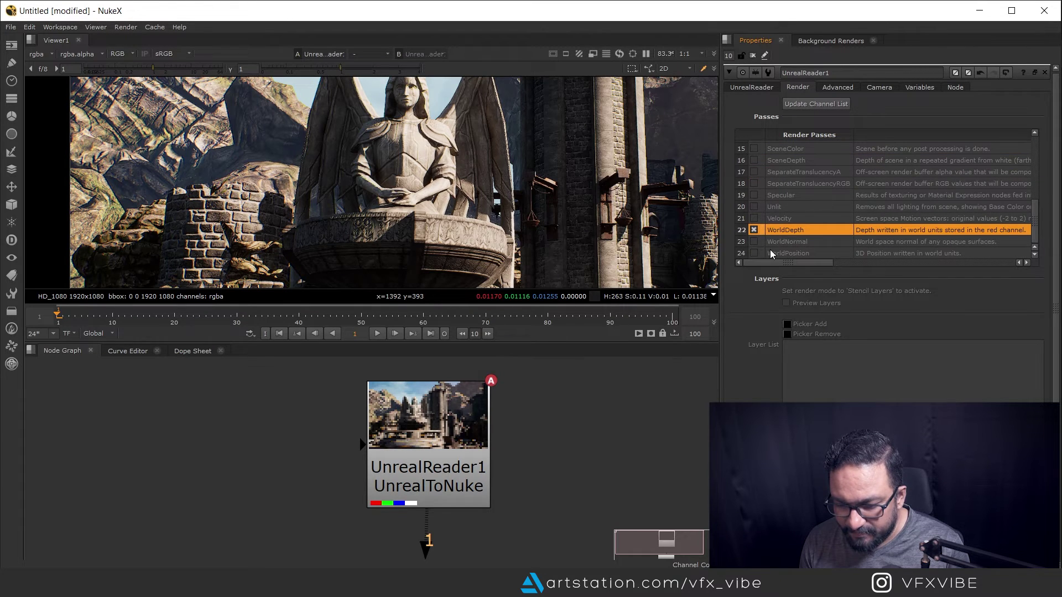
left_click(754, 244)
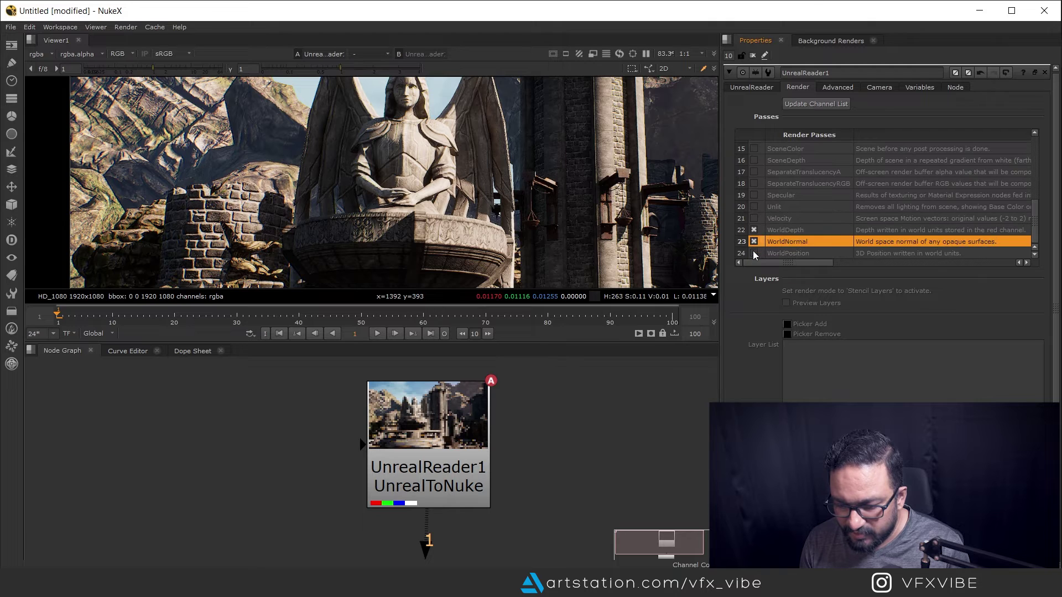
left_click(753, 251)
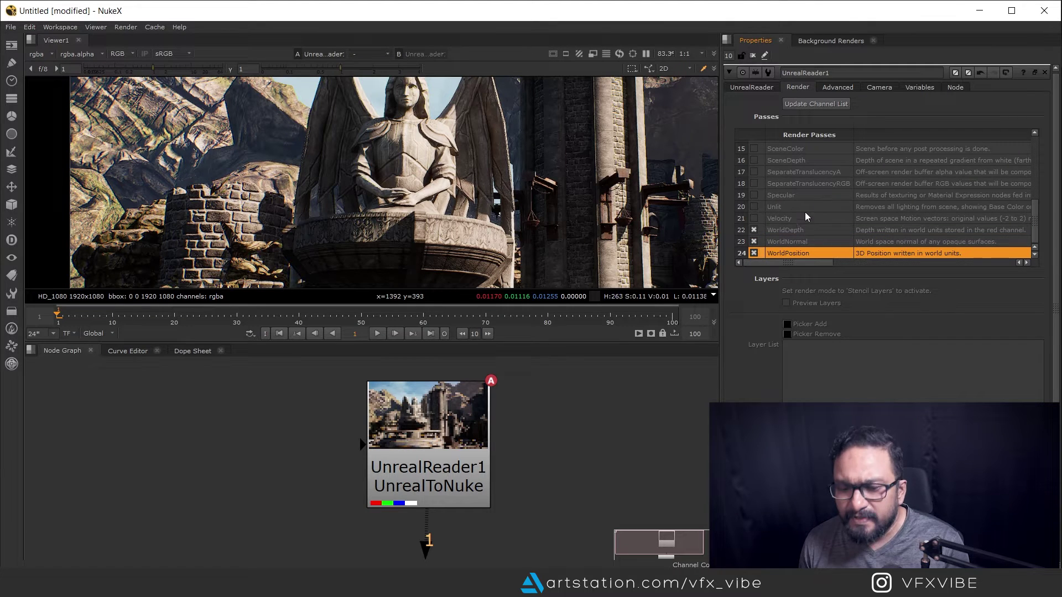
scroll(818, 208, "up", 1)
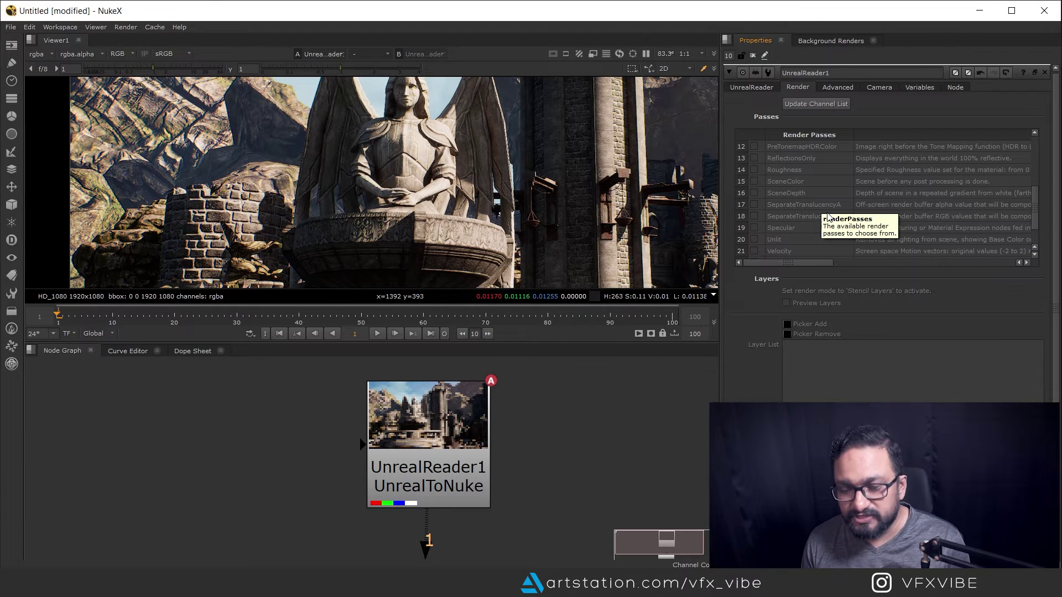
scroll(827, 216, "up", 4)
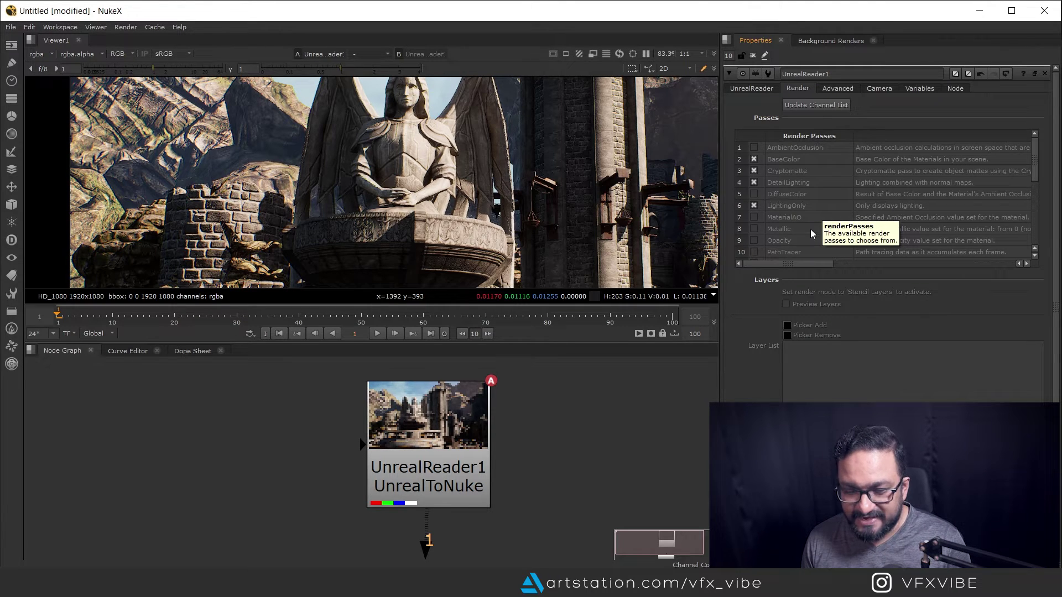
- Select the UnrealReader1 node and check which channel layers the Viewer offers for it
middle_click_drag(557, 434, 574, 421)
left_click(468, 438)
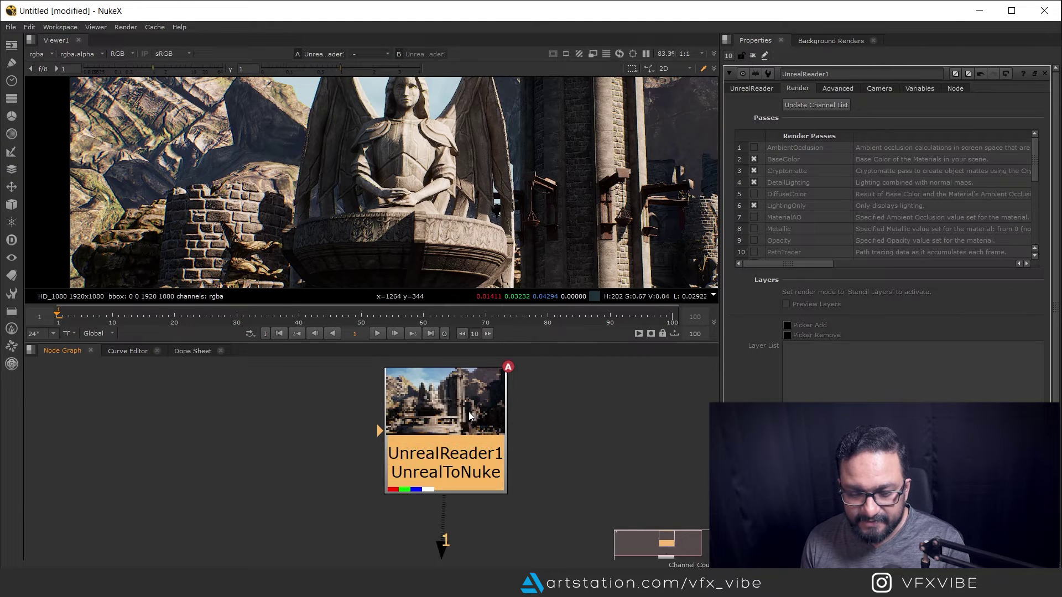
left_click(42, 54)
mouse_move(35, 112)
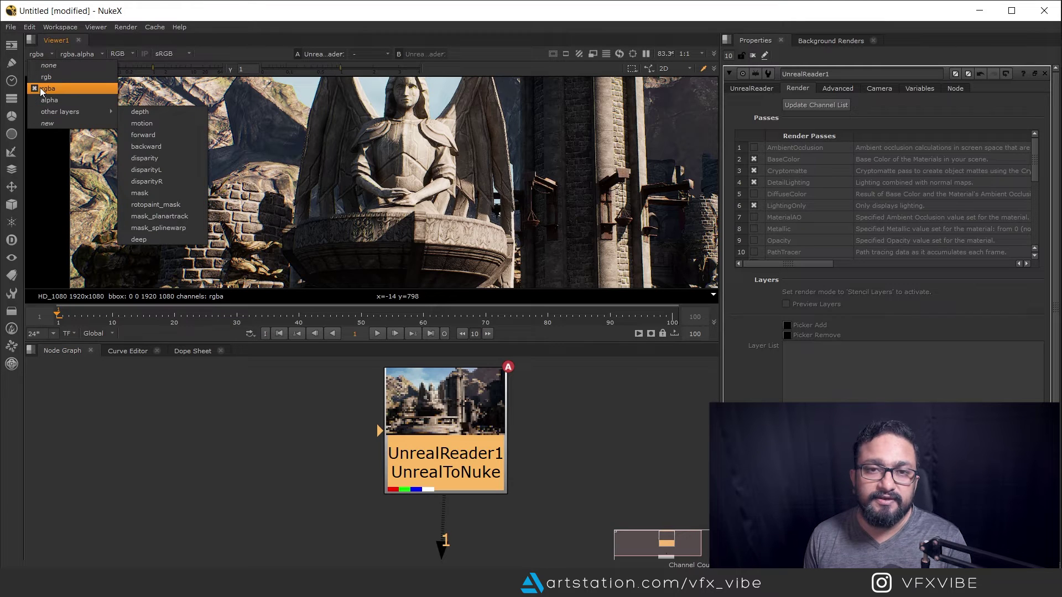
left_click(410, 408)
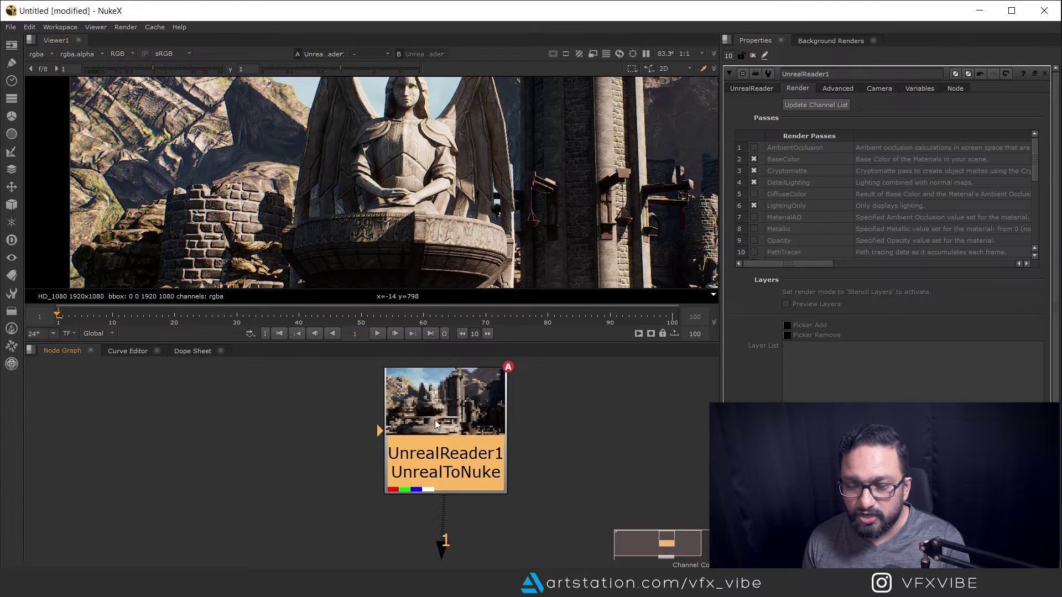
- Update UnrealReader1's channel list and display the whole BaseColor pass in the Viewer
left_click(821, 107)
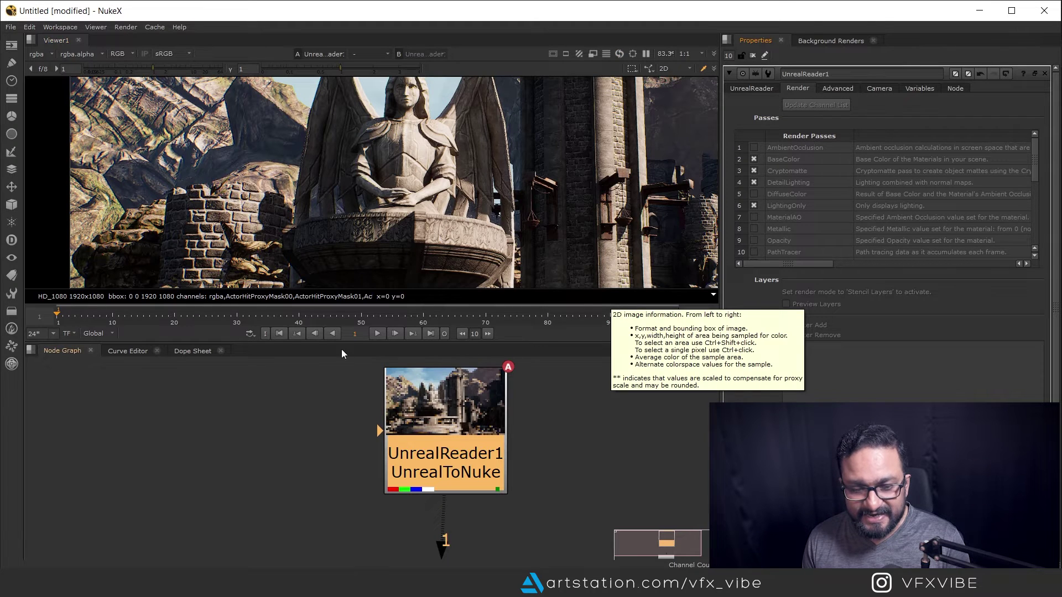
left_click(39, 54)
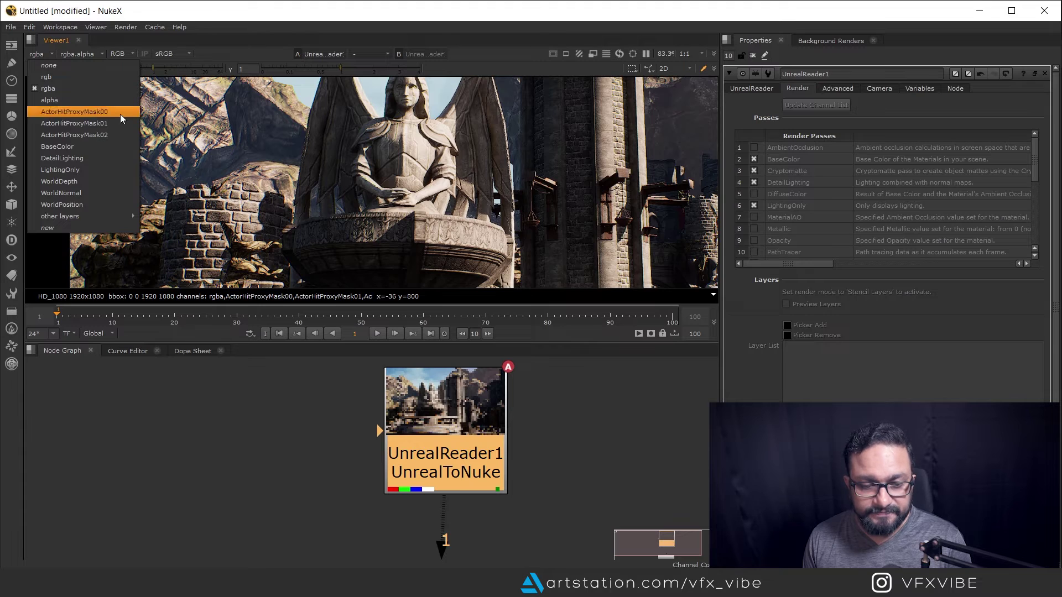
left_click(63, 146)
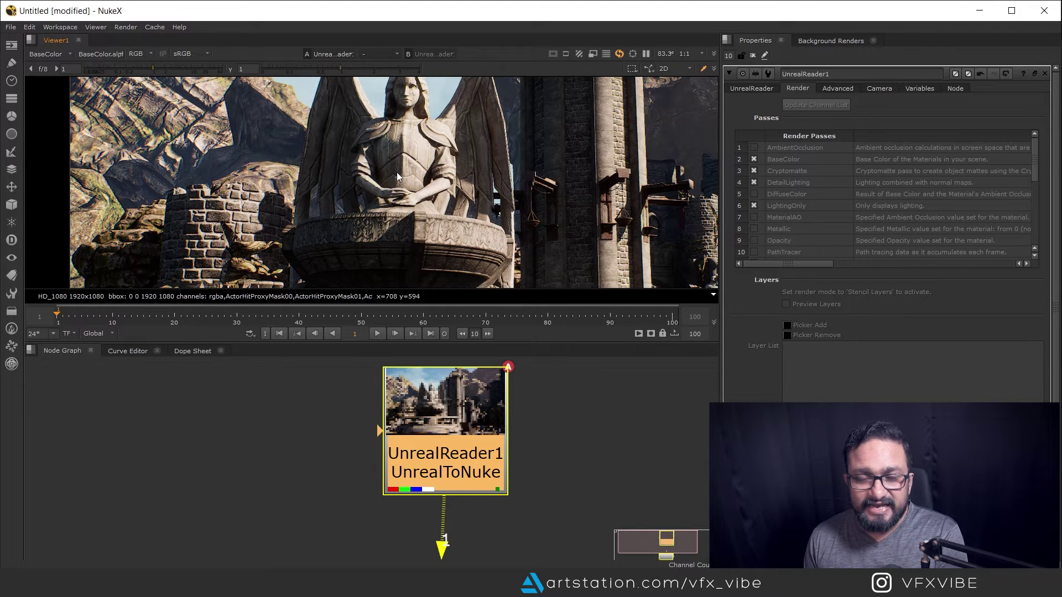
scroll(397, 171, "down", 3)
scroll(491, 198, "down", 2)
middle_click_drag(491, 197, 462, 217)
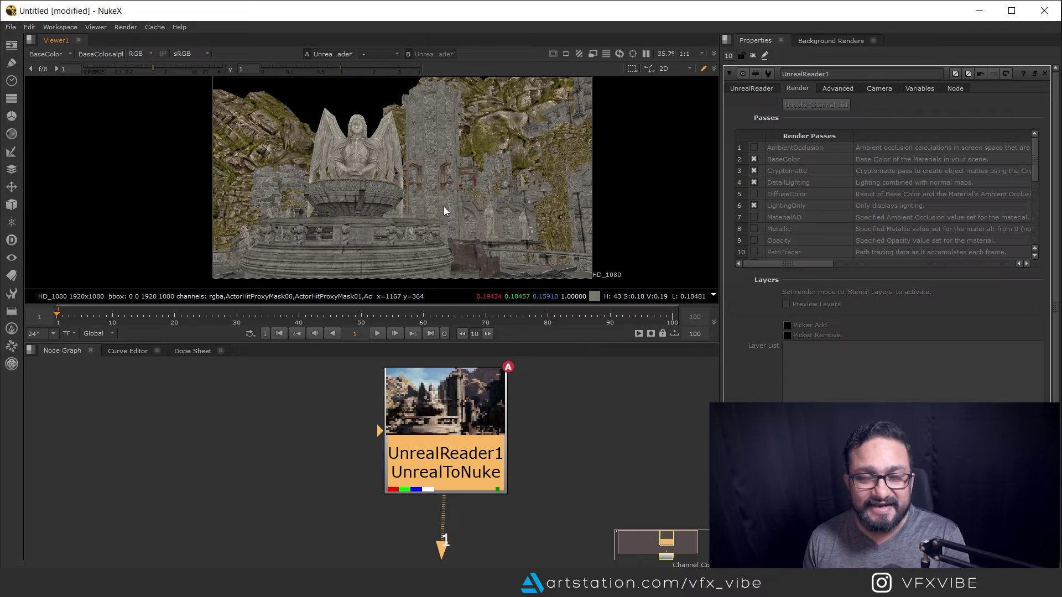
- Preview the DetailLighting and LightingOnly passes in the Viewer
left_click(55, 54)
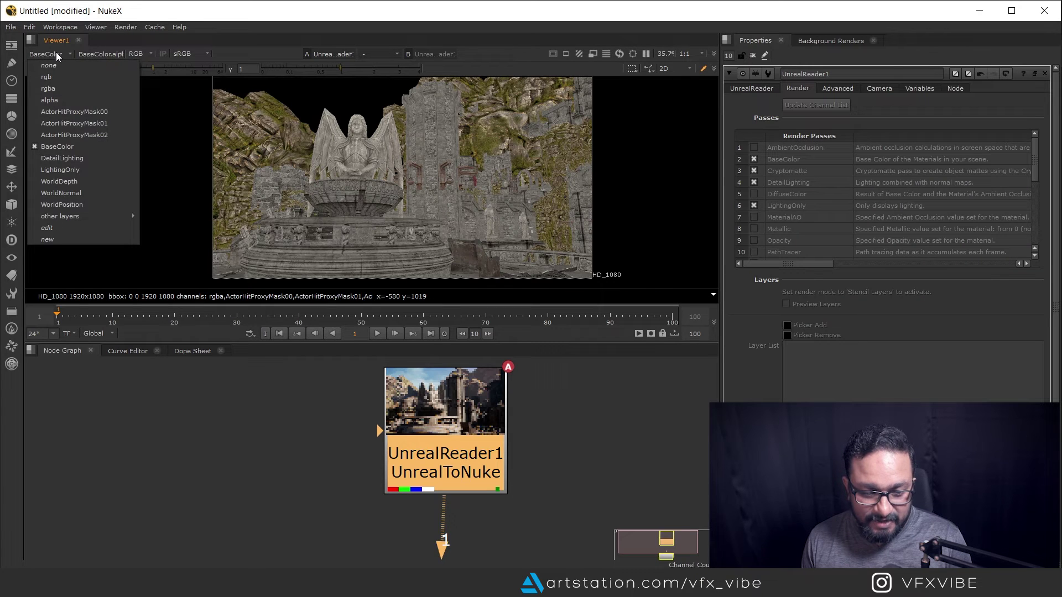
left_click(64, 158)
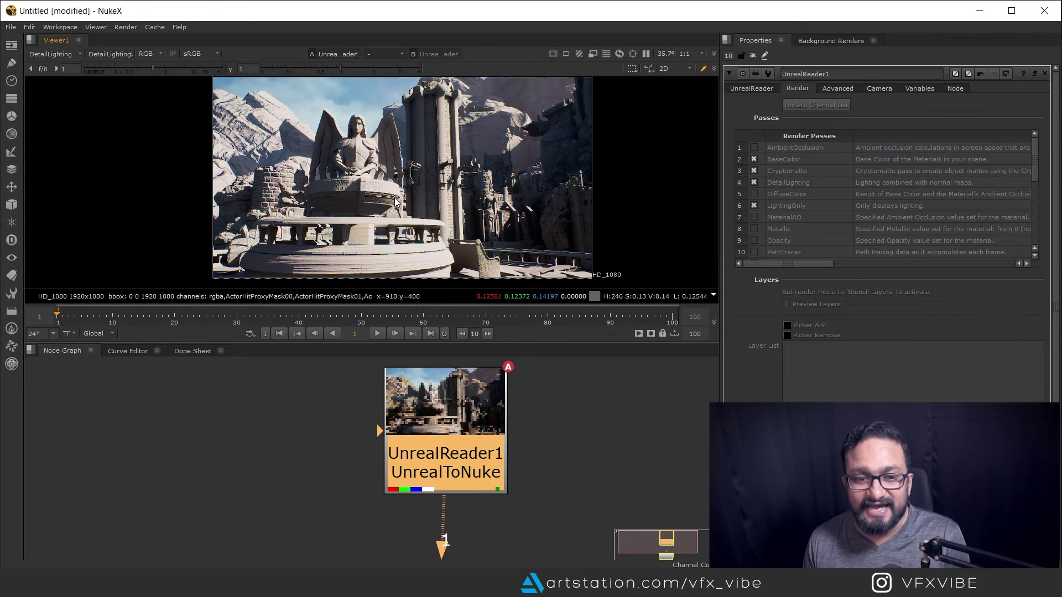
left_click(49, 54)
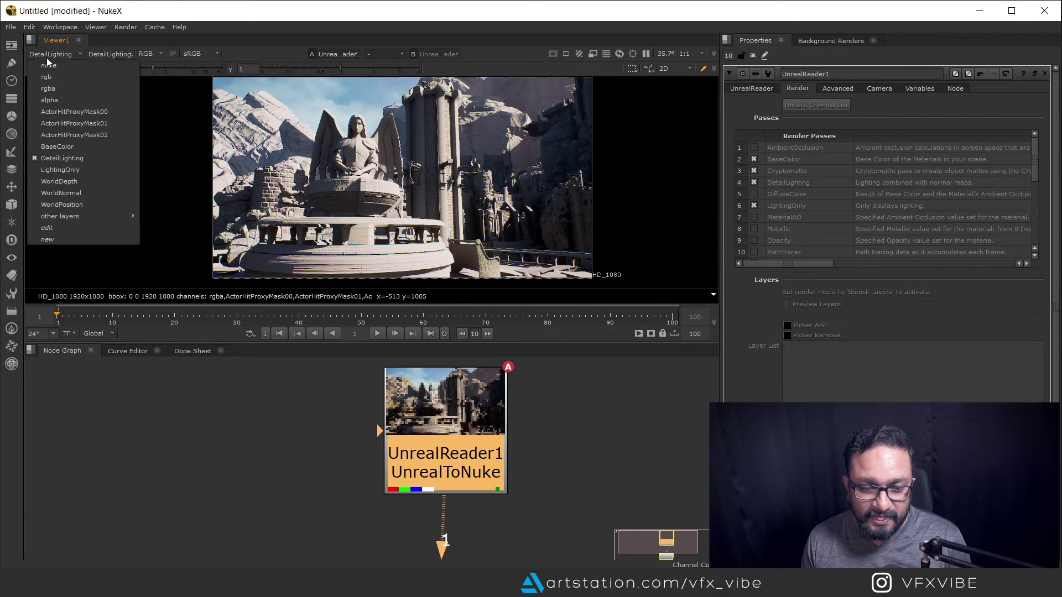
left_click(72, 169)
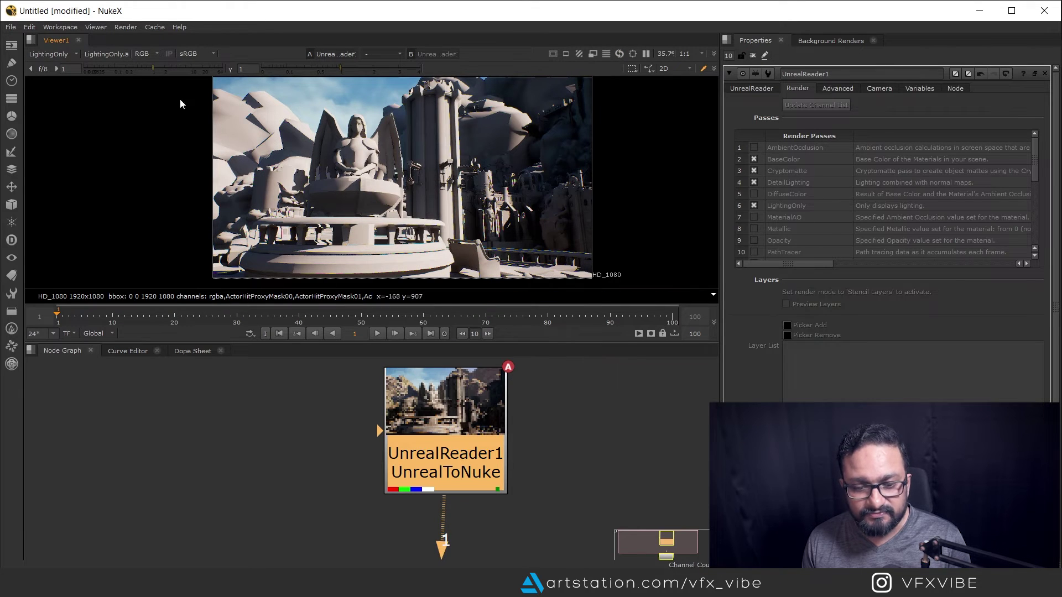
- Display the WorldDepth pass and lower the Viewer gain in stages to inspect its depth range, restoring it to 1
left_click(67, 57)
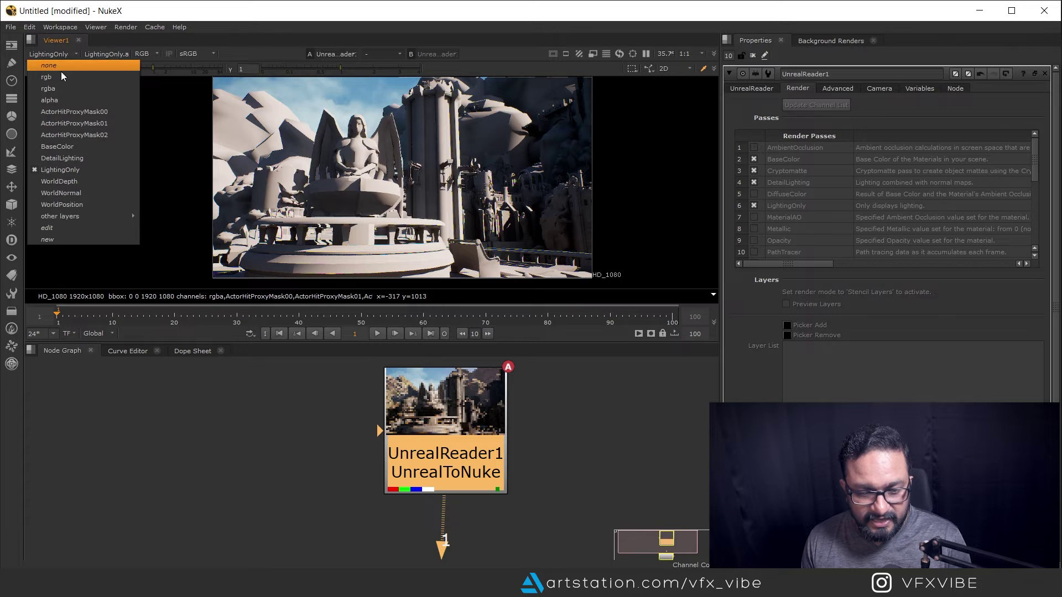
left_click(76, 178)
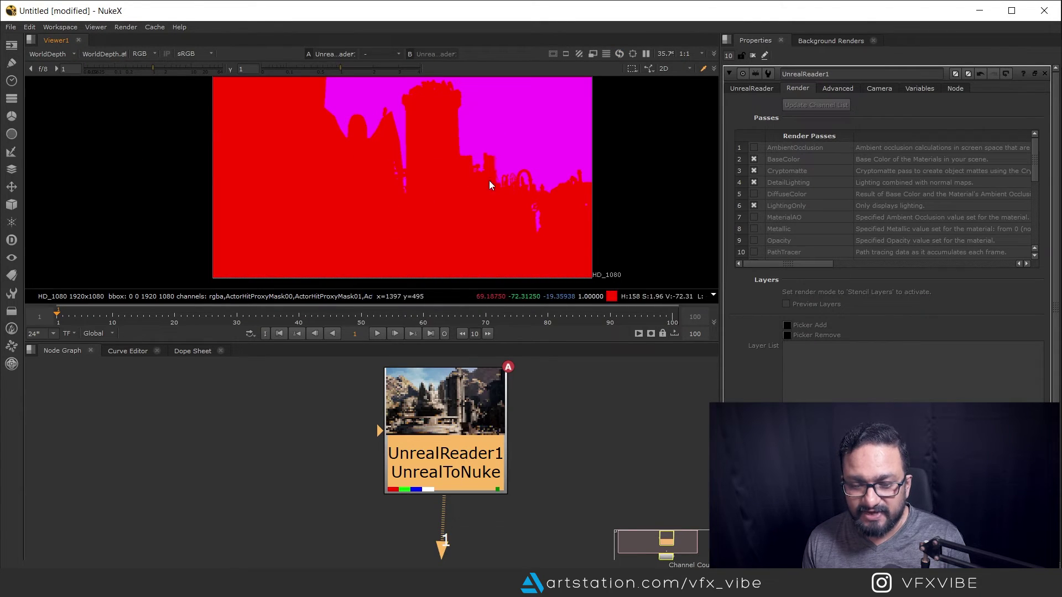
left_click_drag(154, 70, 88, 82)
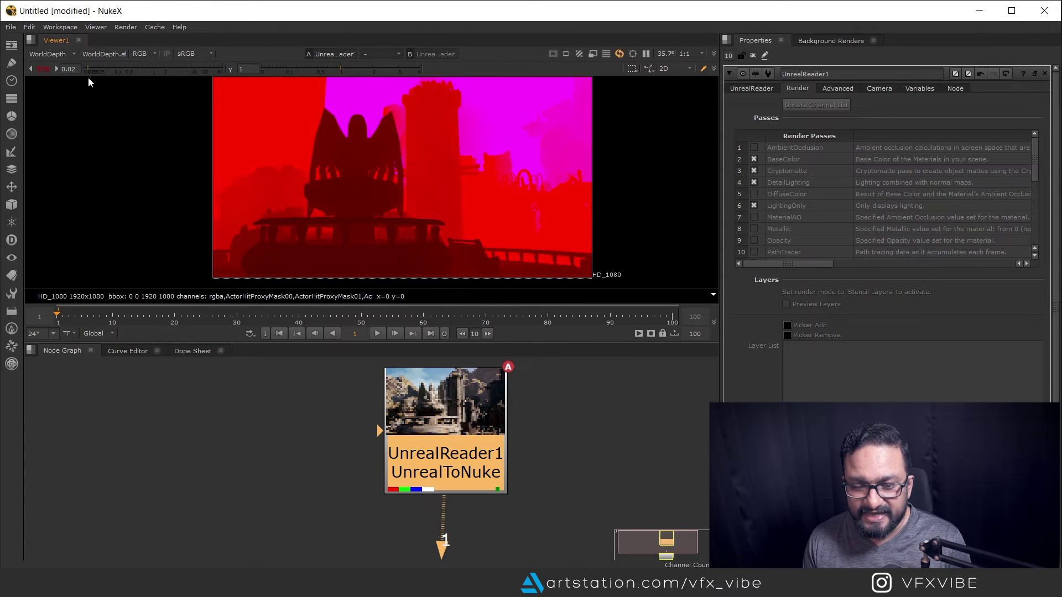
left_click(32, 69)
left_click(32, 69)
left_click(32, 69)
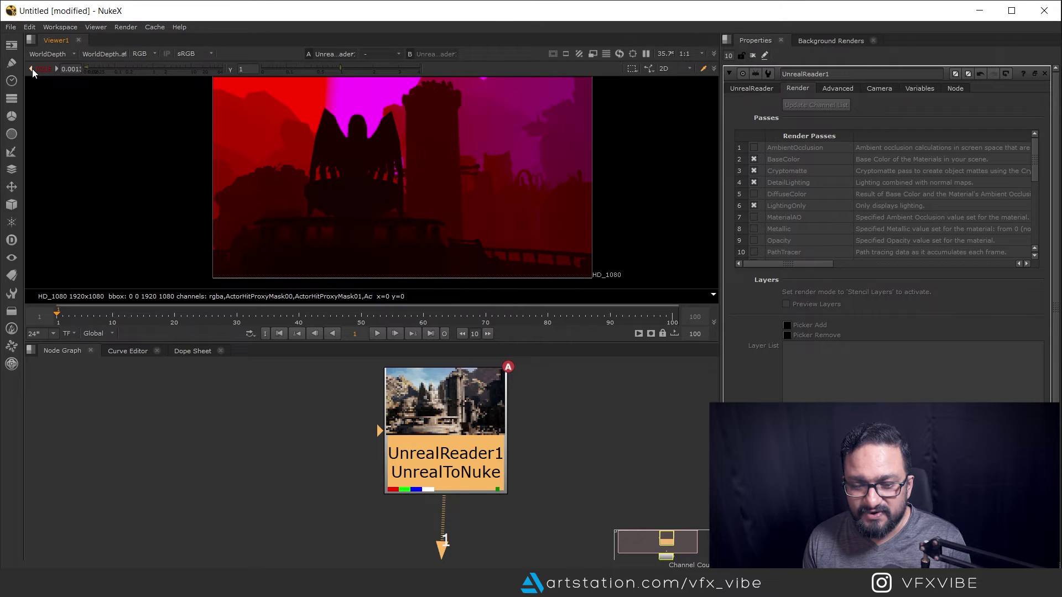
left_click(32, 68)
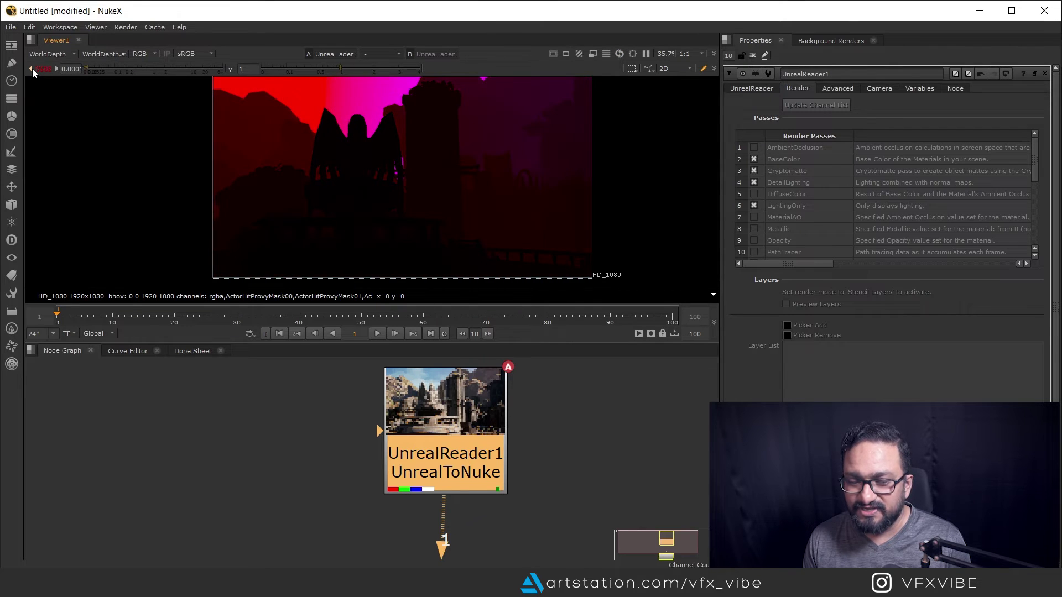
left_click(118, 69)
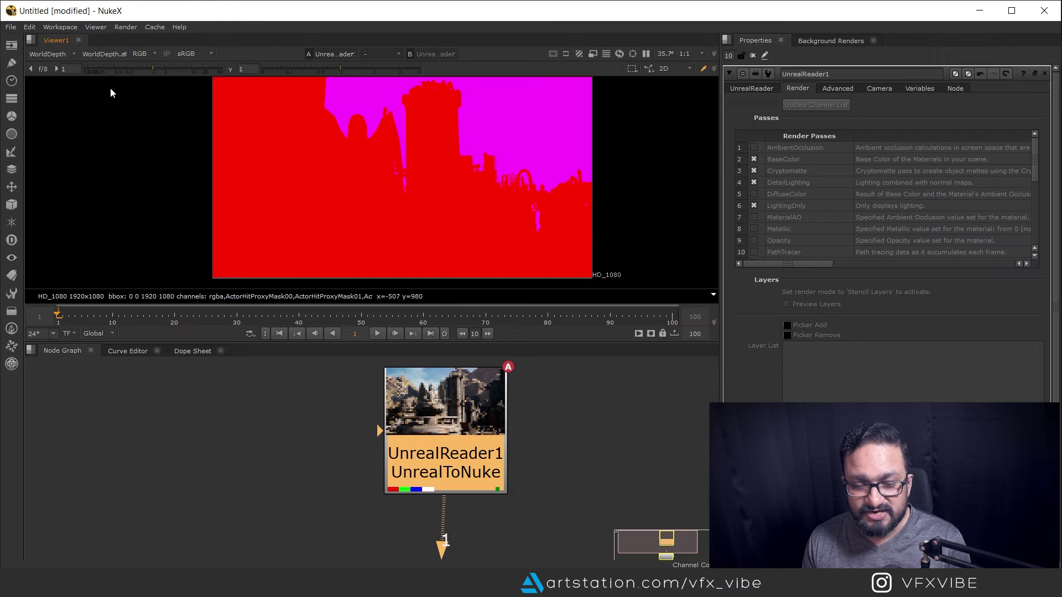
- Preview the WorldNormal and WorldPosition passes in the Viewer
left_click(45, 54)
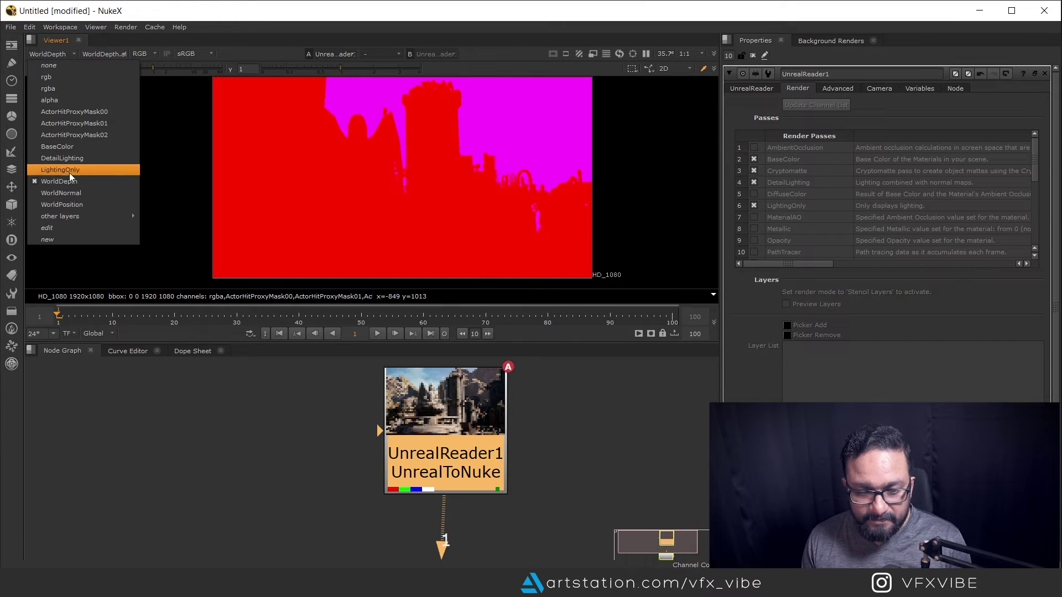
left_click(71, 195)
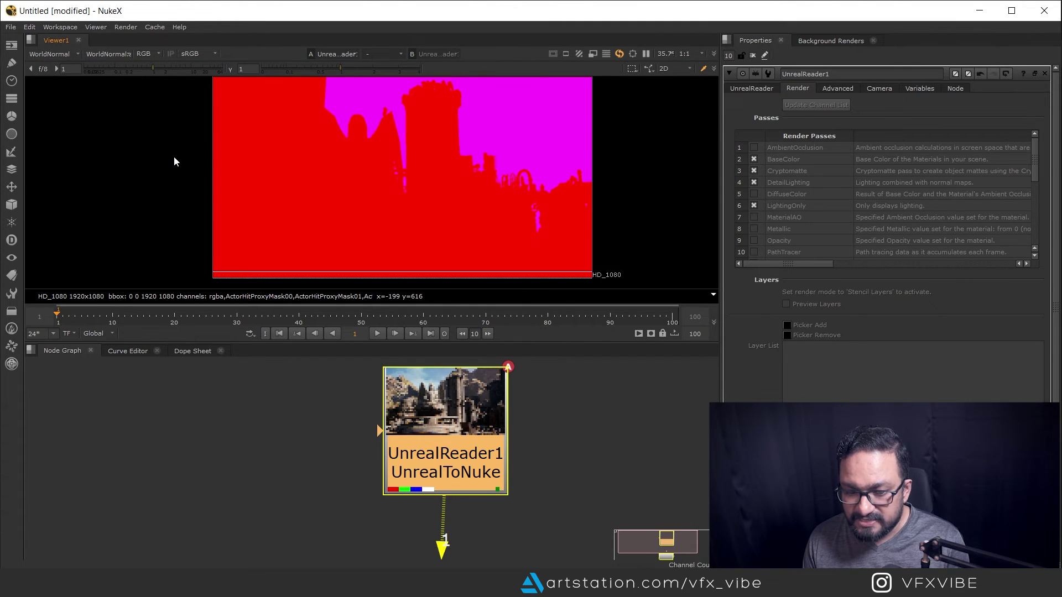
left_click(32, 53)
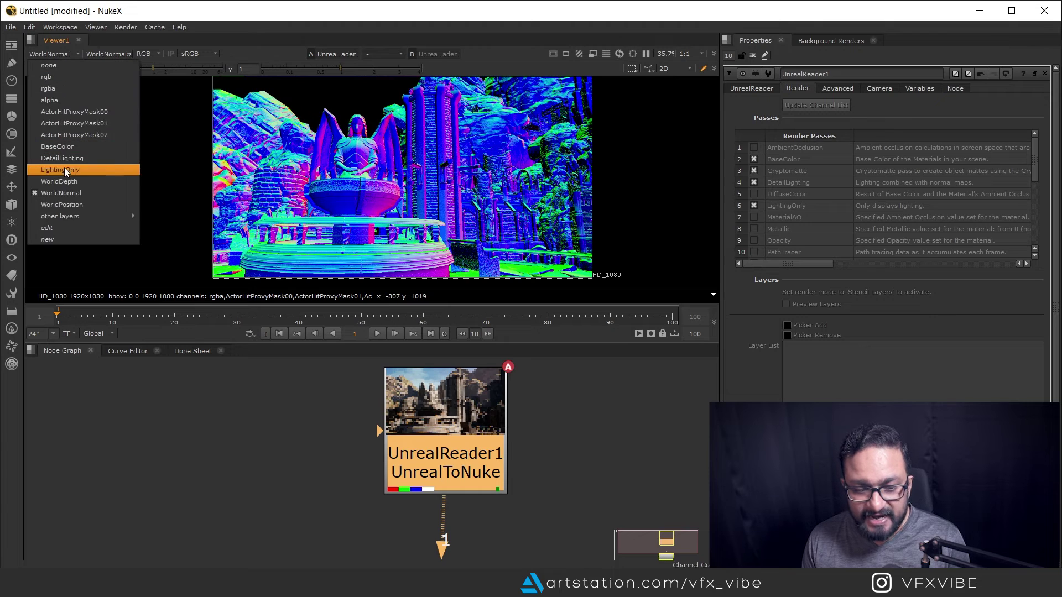
left_click(66, 207)
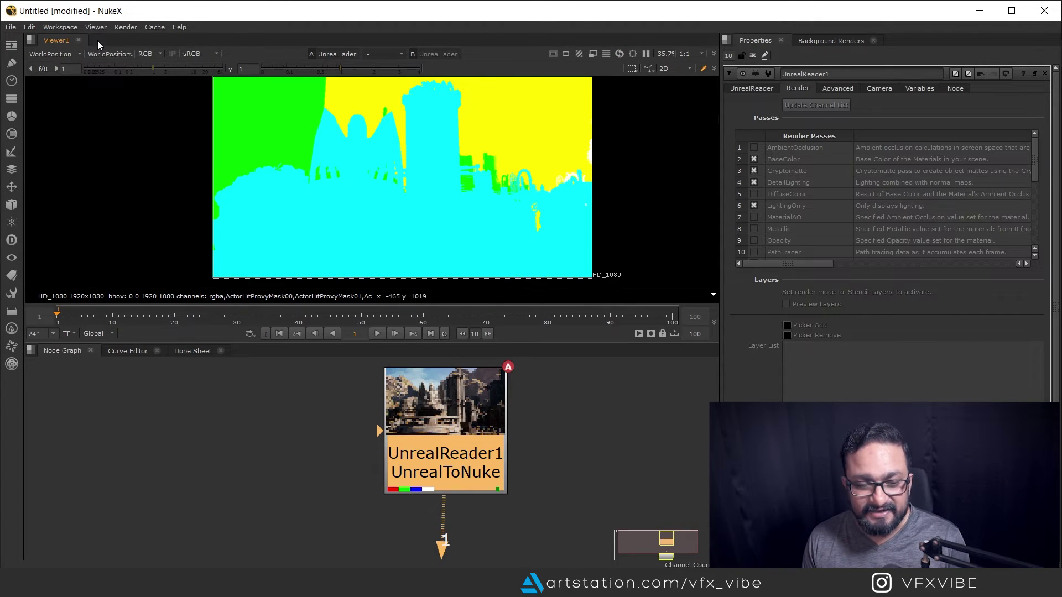
- Check the ActorHitProxyMask02 layer and return the Viewer to the rgba channels
left_click(42, 54)
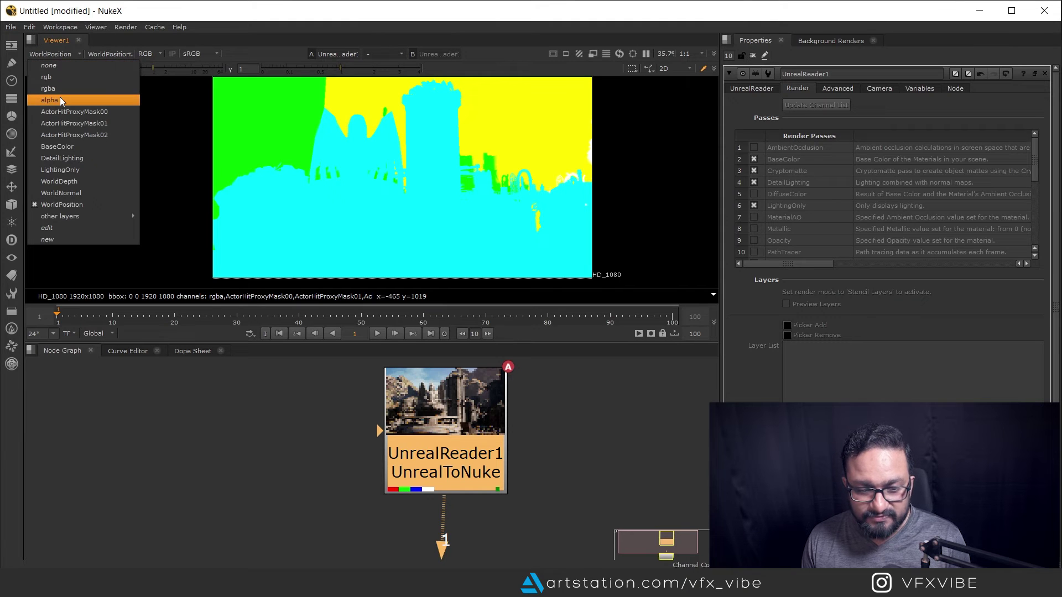
left_click(72, 135)
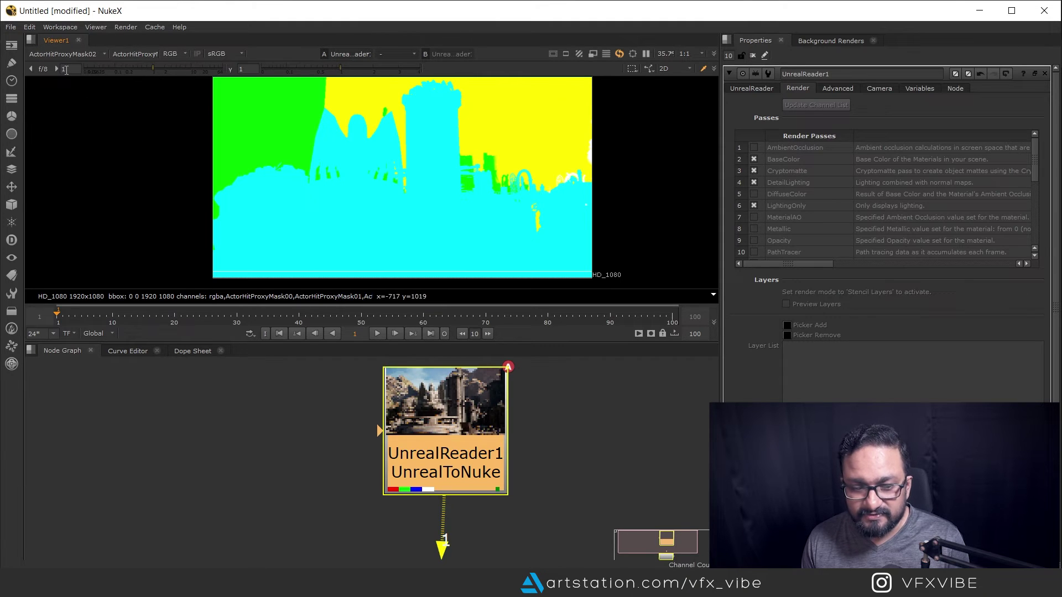
left_click(57, 55)
left_click(53, 76)
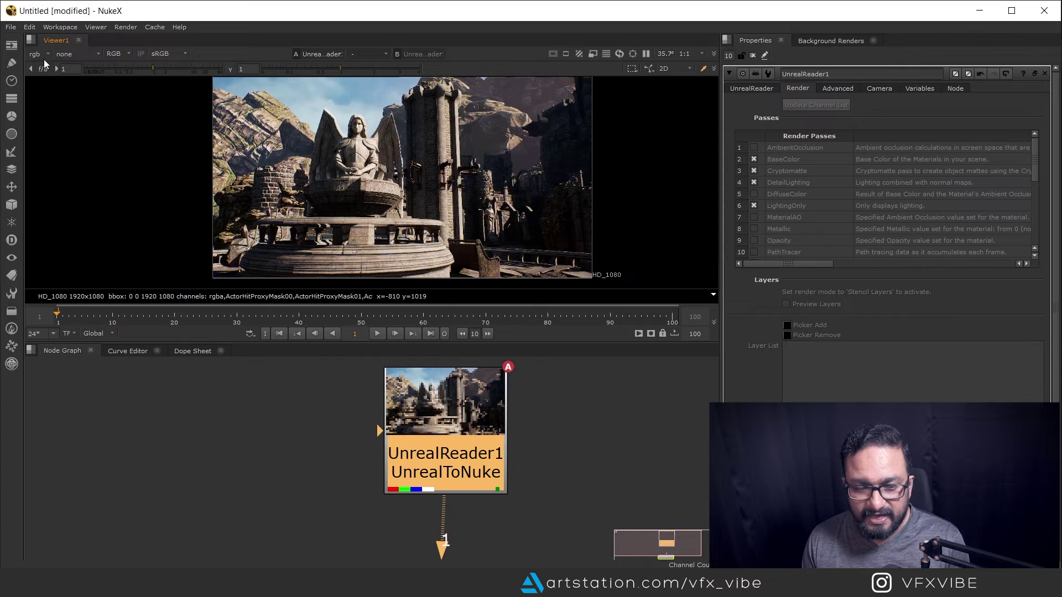
left_click(44, 59)
left_click(54, 91)
- Add a Cryptomatte node in free space beside UnrealReader1 in the Node Graph
middle_click_drag(429, 414, 273, 420)
left_click(519, 429)
key("Tab")
type("c")
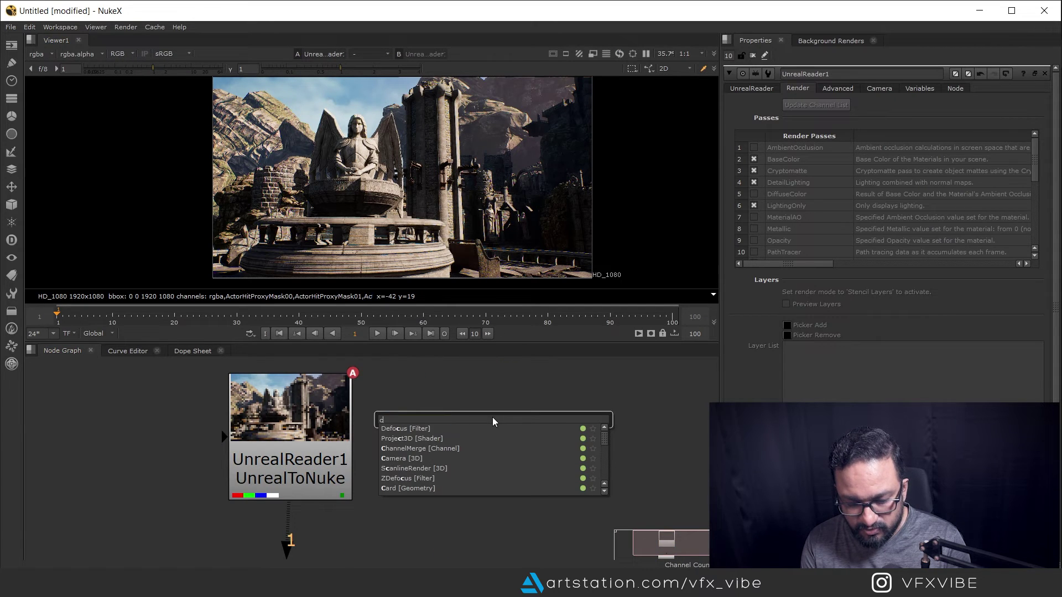
type("rypt")
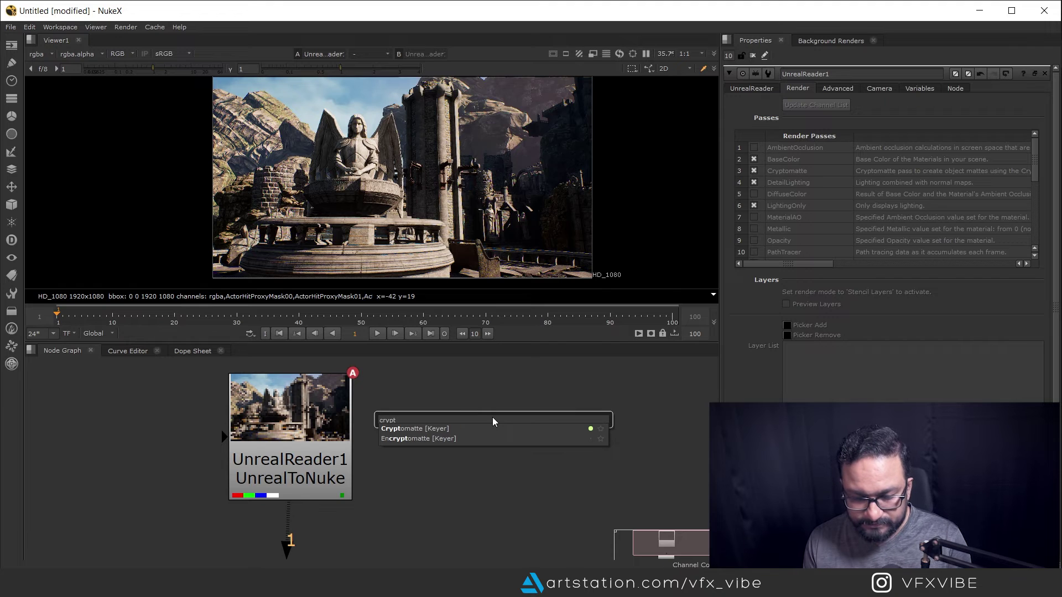
left_click(426, 428)
- Feed UnrealReader1 into the Cryptomatte node, view its output and pick the fountain below the angel statue as the matte
left_click_drag(487, 384, 294, 426)
key("1")
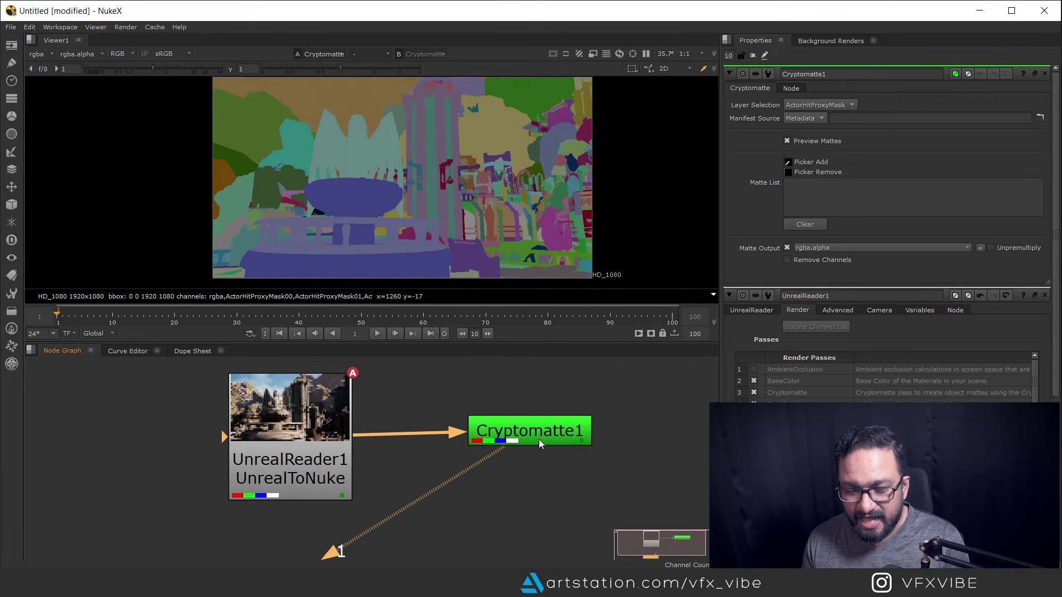
left_click(540, 440)
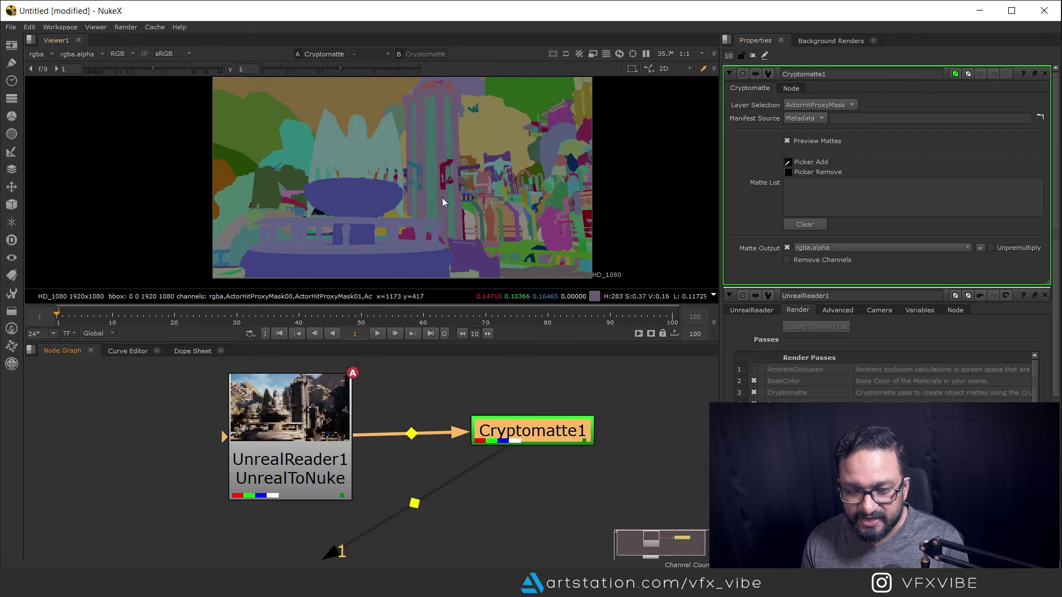
left_click(361, 200, "ctrl")
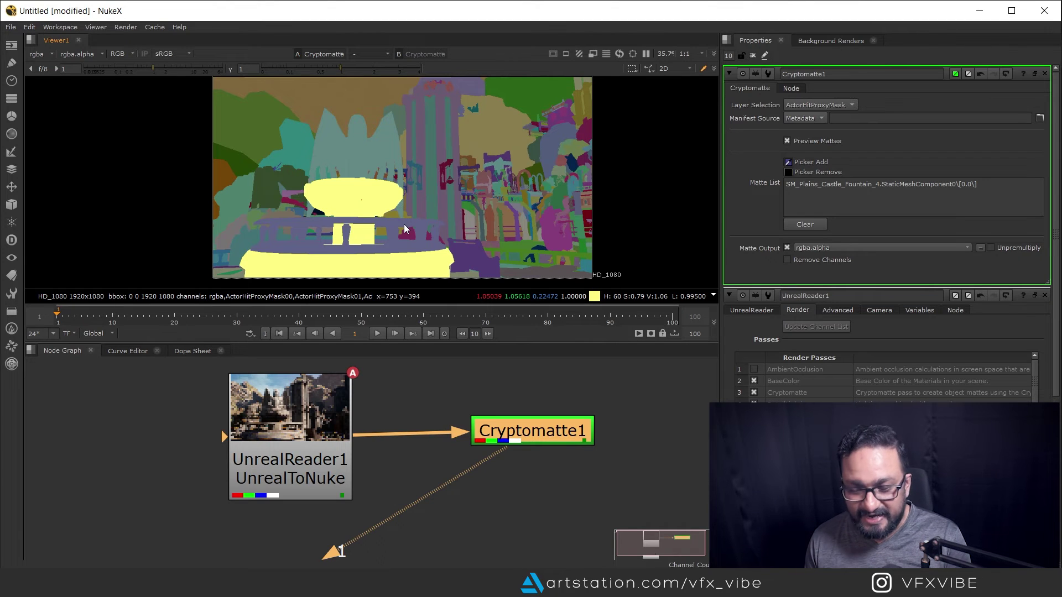
- Review the advanced rendering settings and the camera data of UnrealReader1
double_click(306, 433)
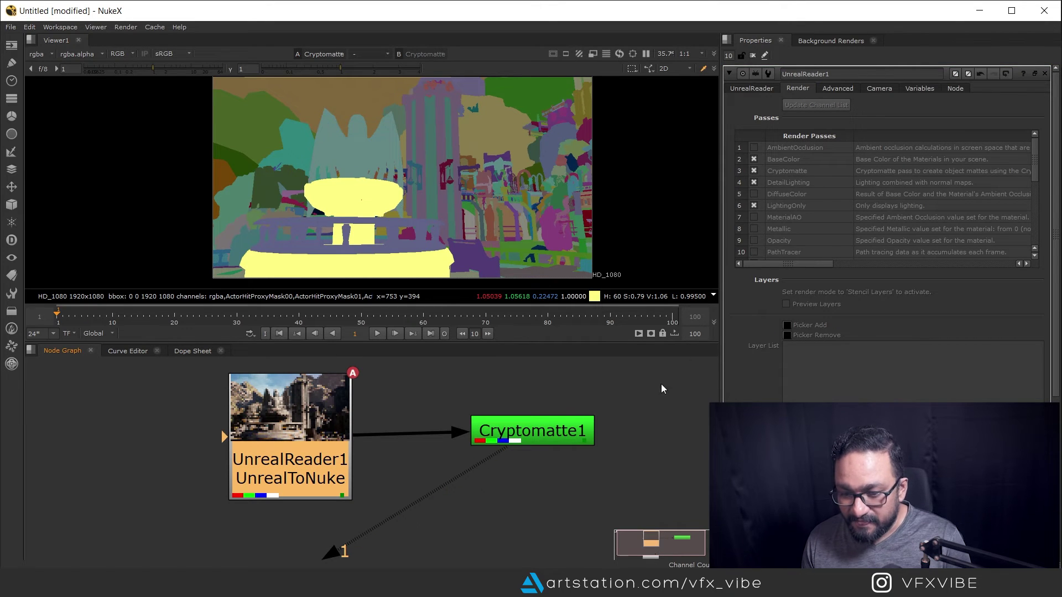
left_click(839, 89)
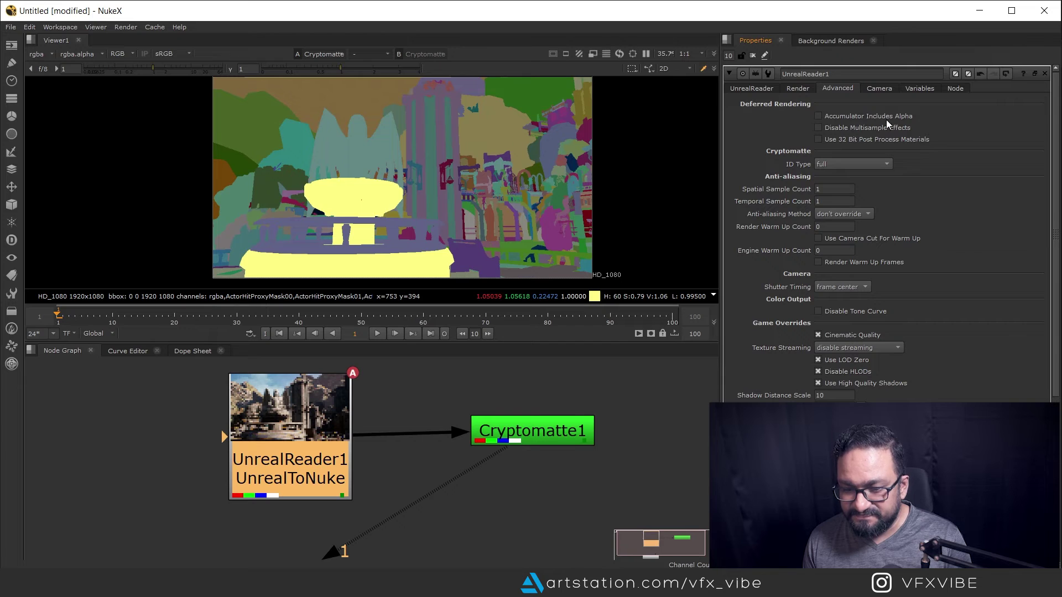
left_click(881, 91)
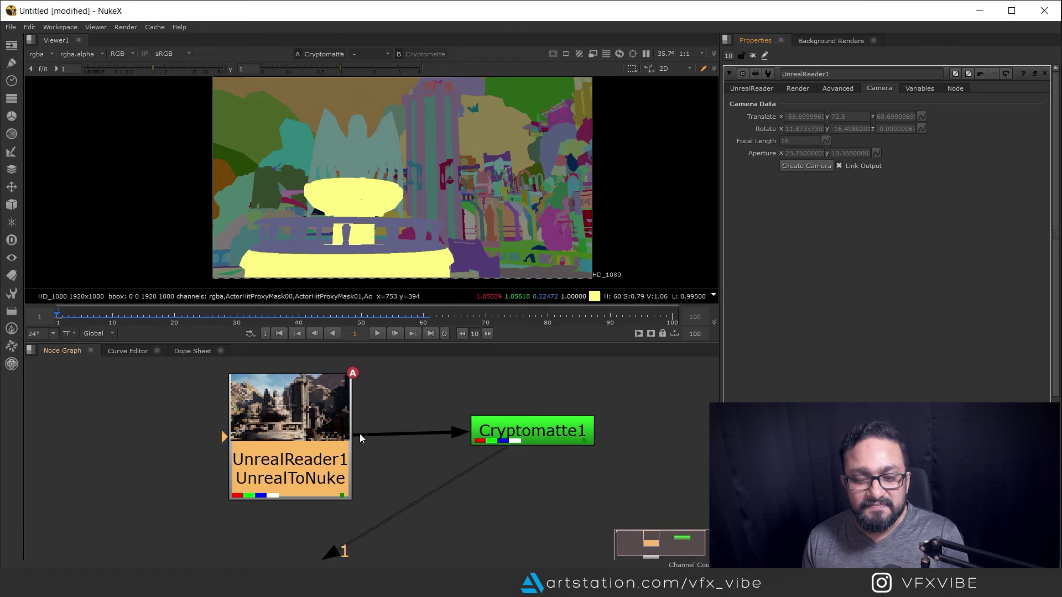
- Move the Viewer1 node clear, create a camera linked to UnrealReader1 and place it away from the reader node
middle_click_drag(426, 467, 401, 461)
scroll(481, 377, "down", 1)
scroll(420, 379, "down", 1)
left_click_drag(323, 475, 481, 540)
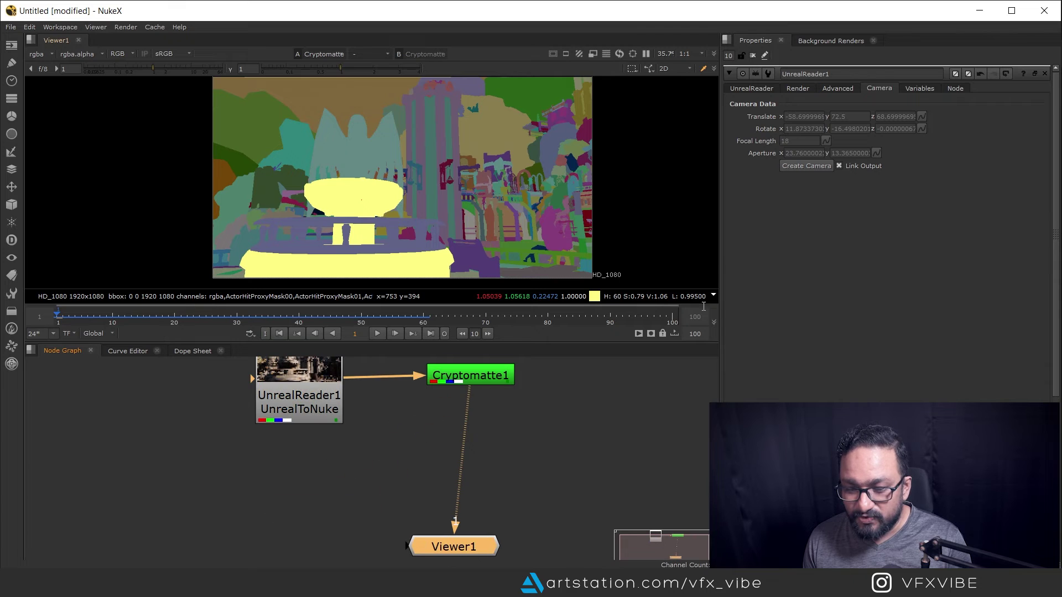
left_click(802, 166)
left_click_drag(307, 453, 55, 490)
- Show Camera1 in the 3D Viewer and scrub the timeline to check its animation, returning to frame 1
middle_click_drag(263, 464, 419, 435)
key("1")
right_click_drag(417, 208, 427, 159, "alt")
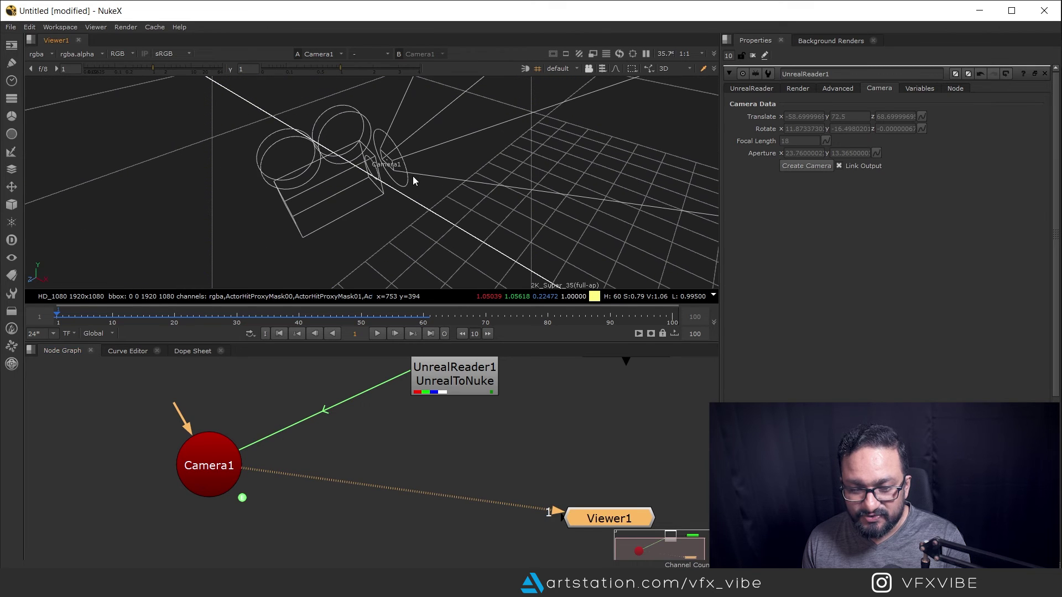
left_click_drag(77, 318, 224, 318)
left_click(279, 334)
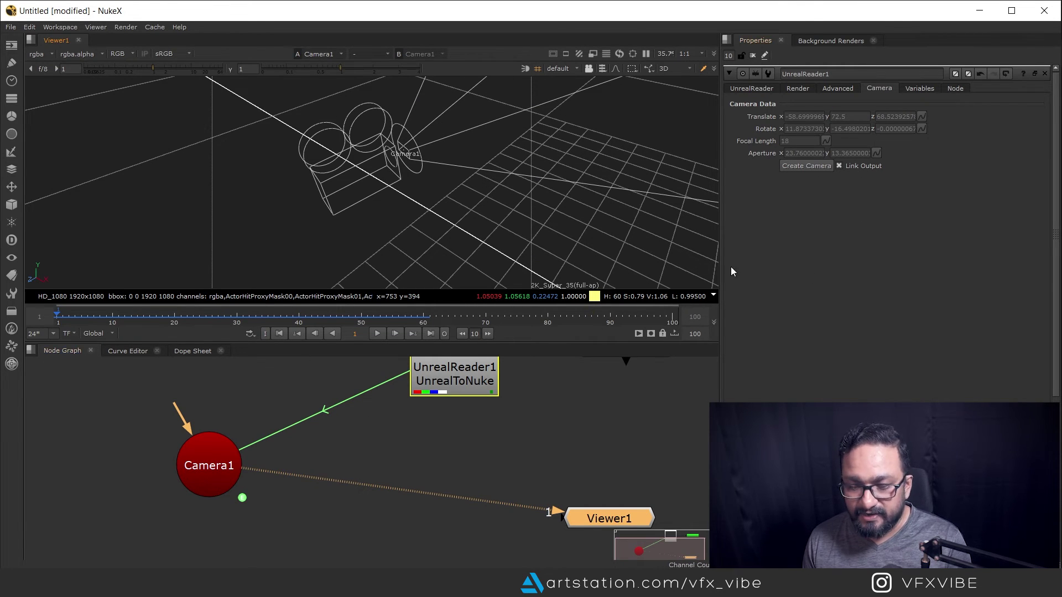
middle_click_drag(321, 467, 366, 477)
scroll(343, 484, "down", 2)
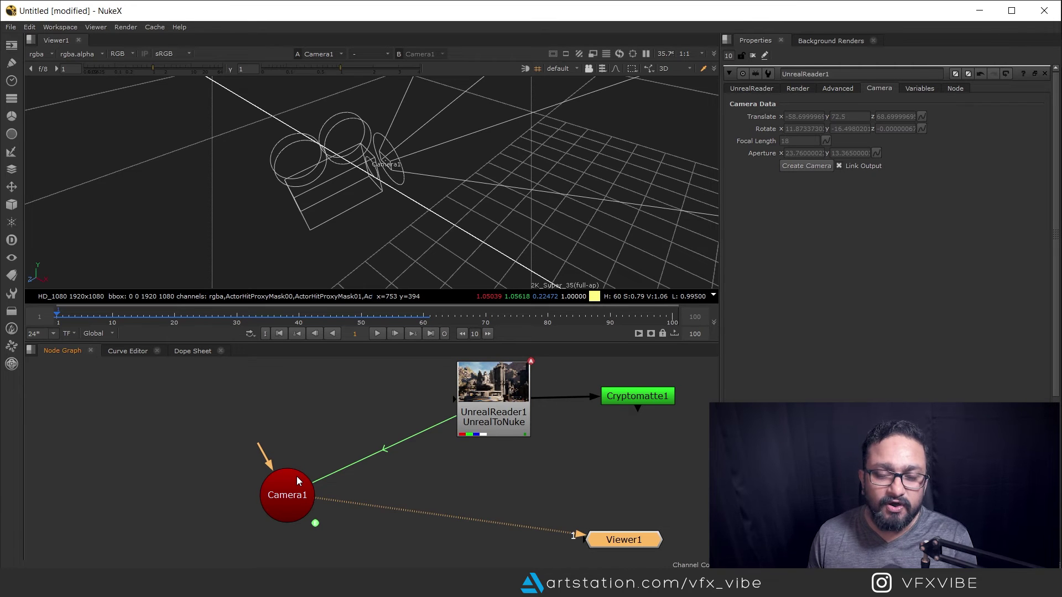
left_click(839, 166)
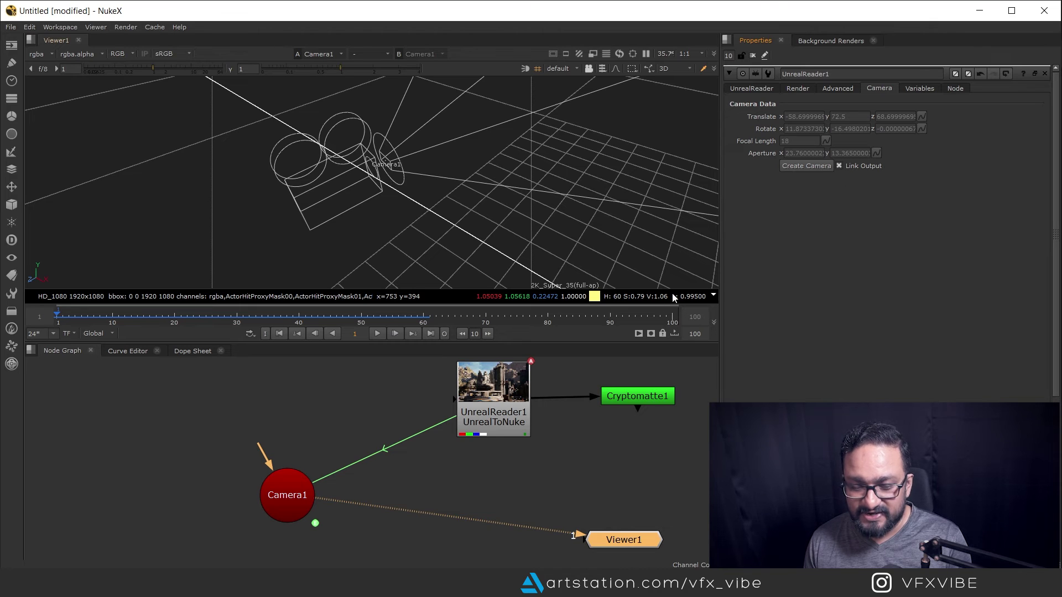
middle_click_drag(367, 452, 471, 438)
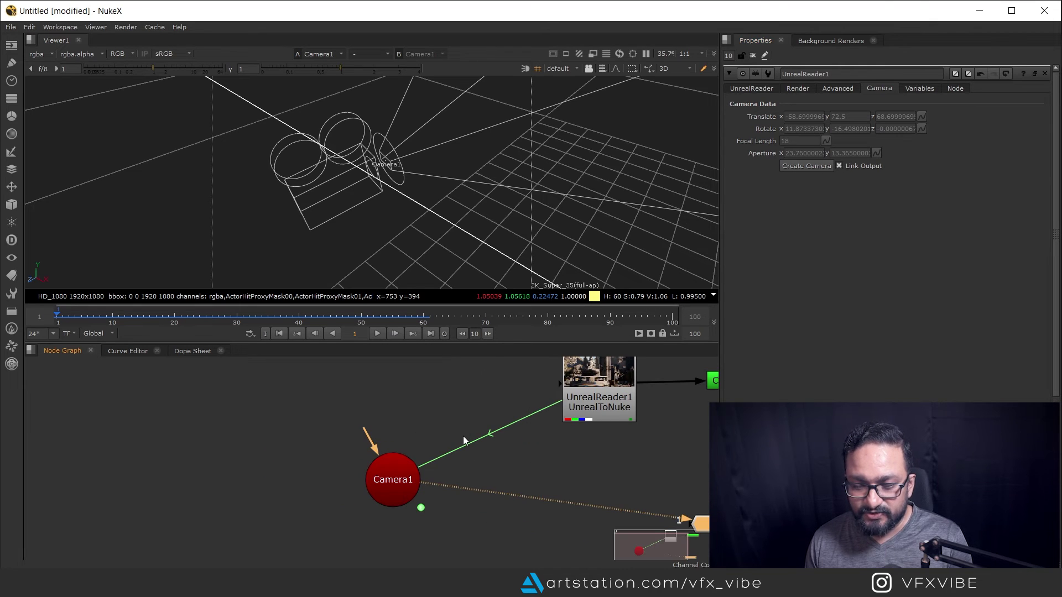
- Place the Camera1 node beside UnrealReader1 on the same level and review the reader's console variable settings
left_click_drag(422, 482, 396, 396)
middle_click_drag(396, 396, 247, 438)
left_click_drag(207, 439, 204, 426)
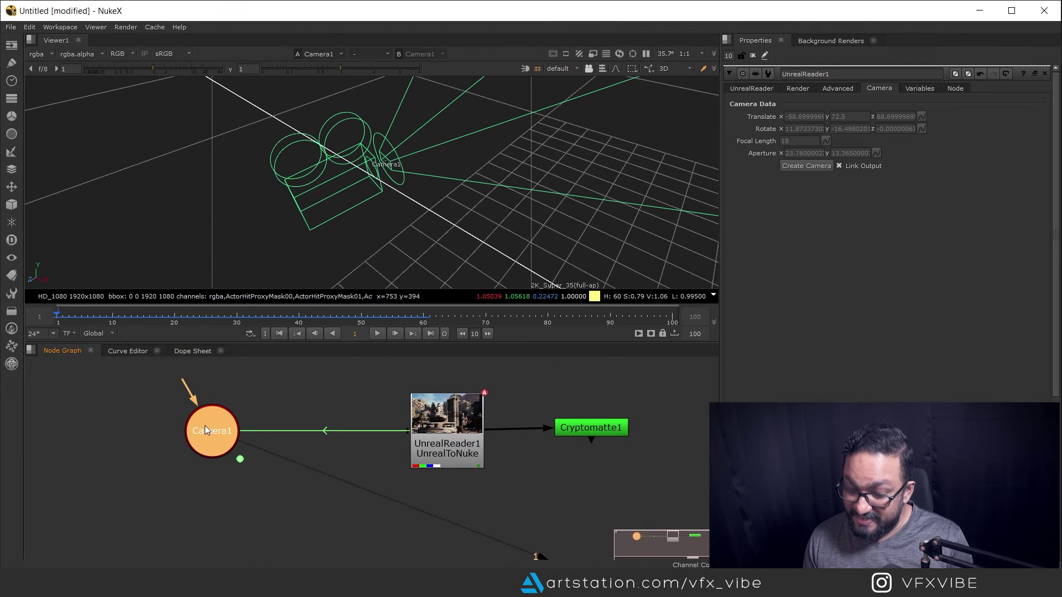
left_click(920, 89)
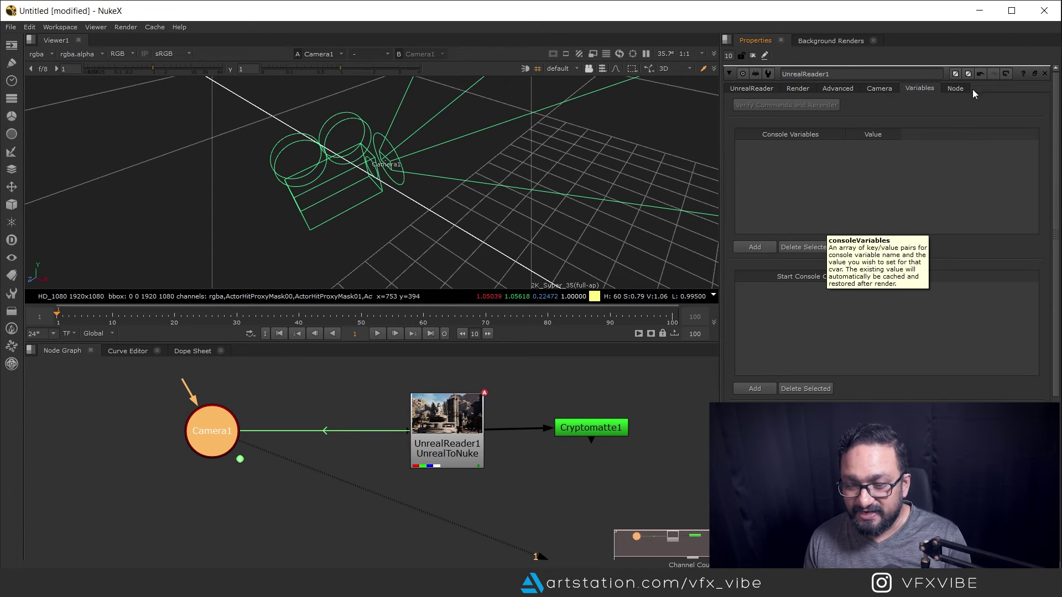
left_click(752, 89)
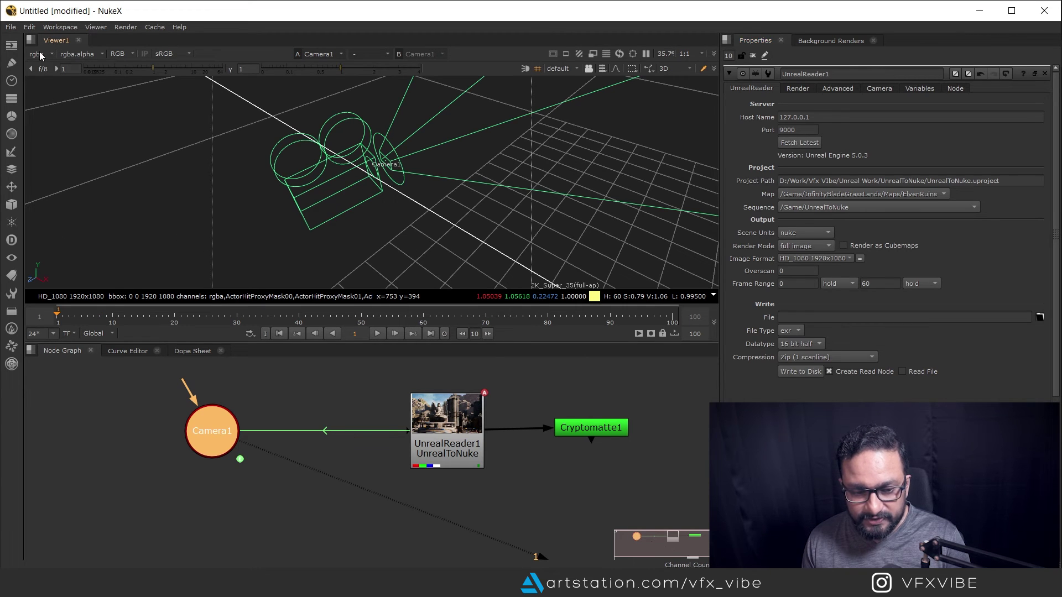
- Add a LayerContactSheet node below UnrealReader1, feed it from the reader and view its output
key("Tab")
left_click(490, 465)
key("f")
key("Tab")
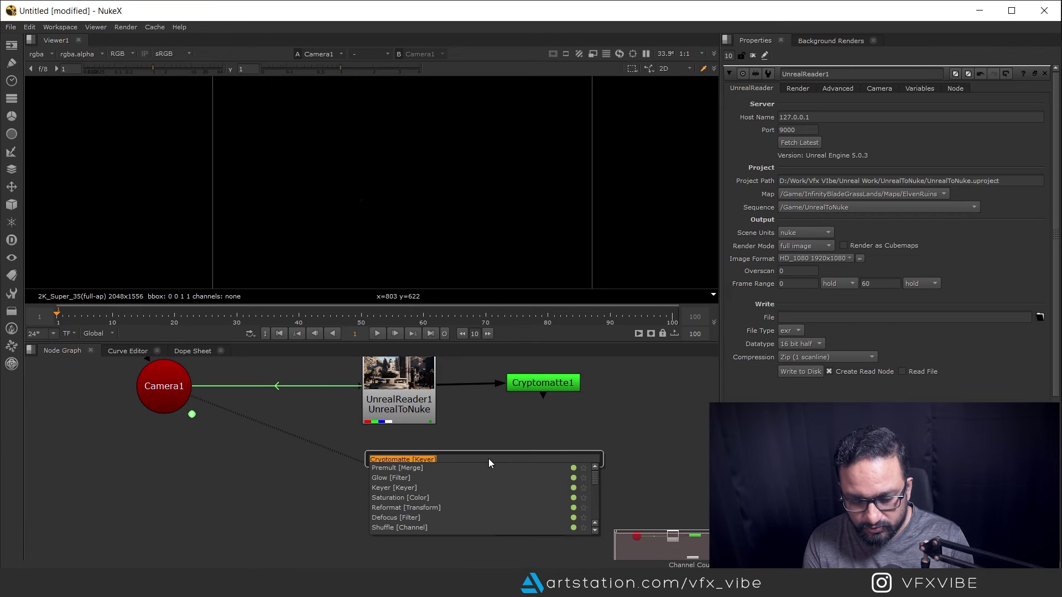
type("layer")
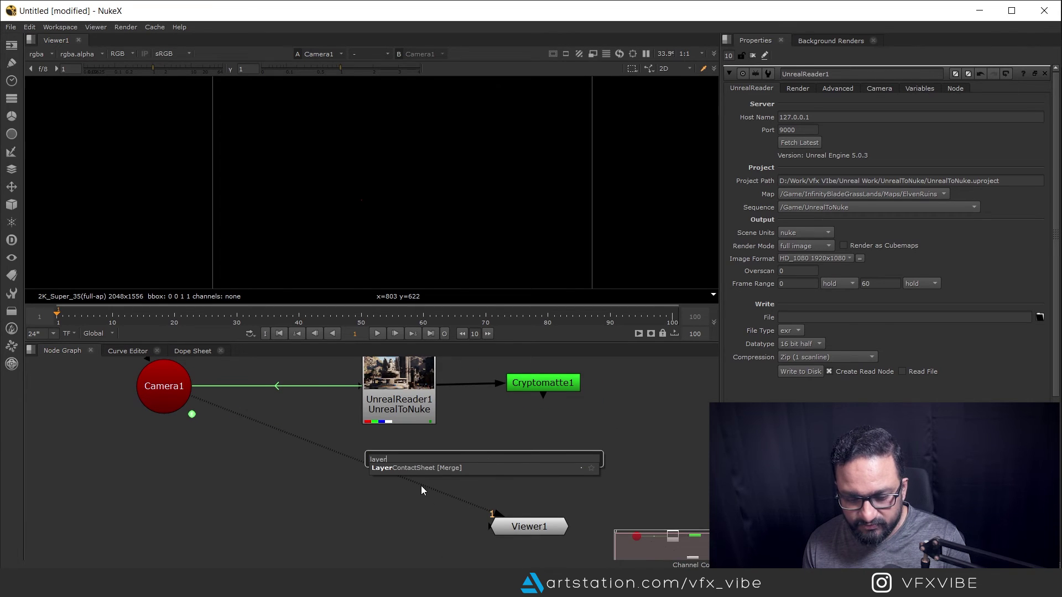
left_click(438, 467)
left_click_drag(500, 456, 411, 396)
left_click_drag(422, 491, 390, 485)
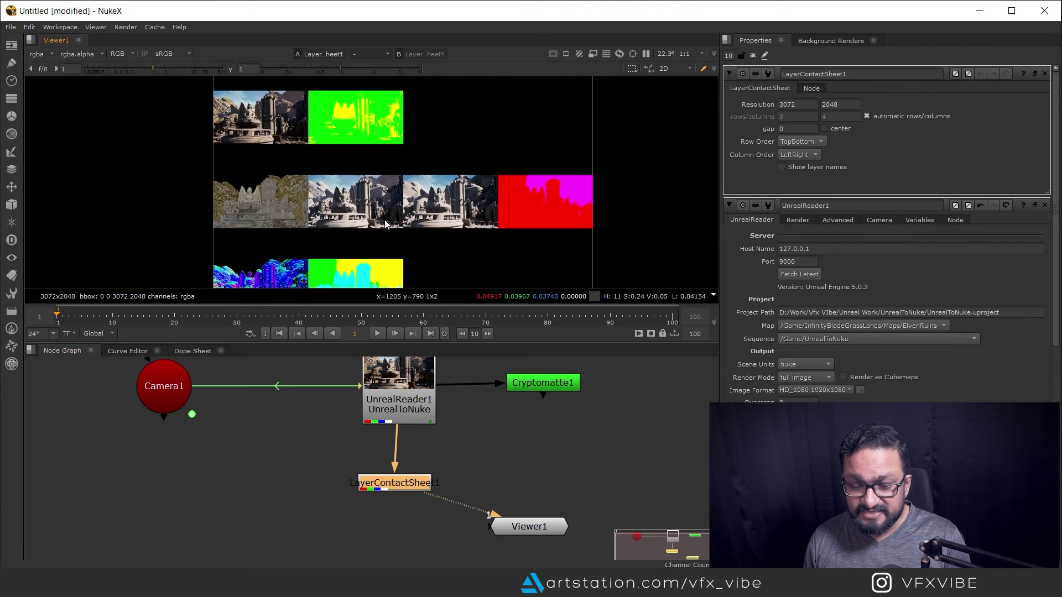
- Show UnrealReader1's output in the viewer and enable its DiffuseColor and Metallic render passes
left_click(390, 392)
key("1")
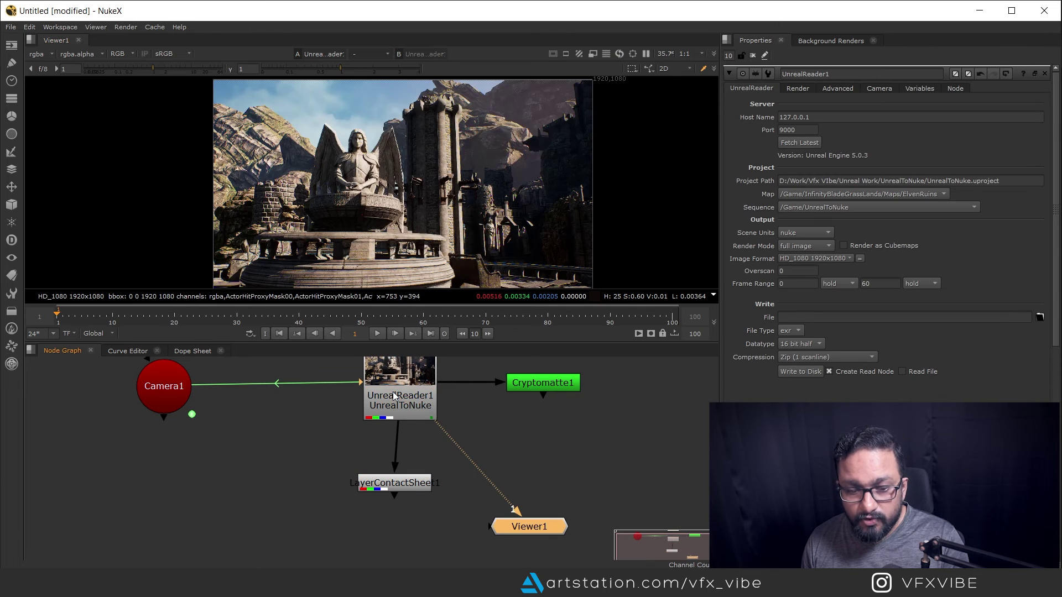
left_click(401, 386)
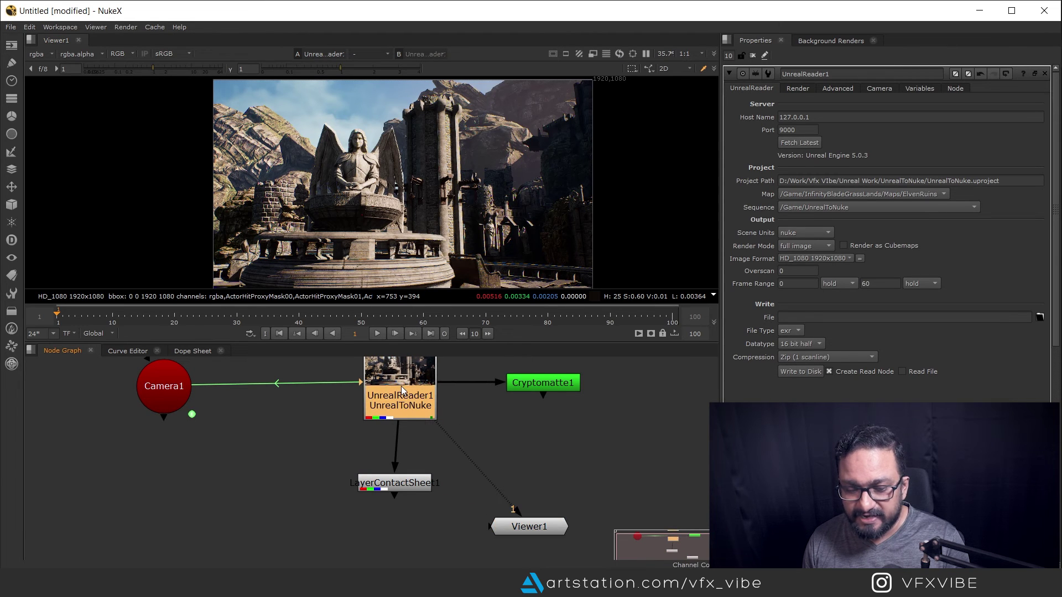
left_click(800, 89)
scroll(814, 213, "down", 2)
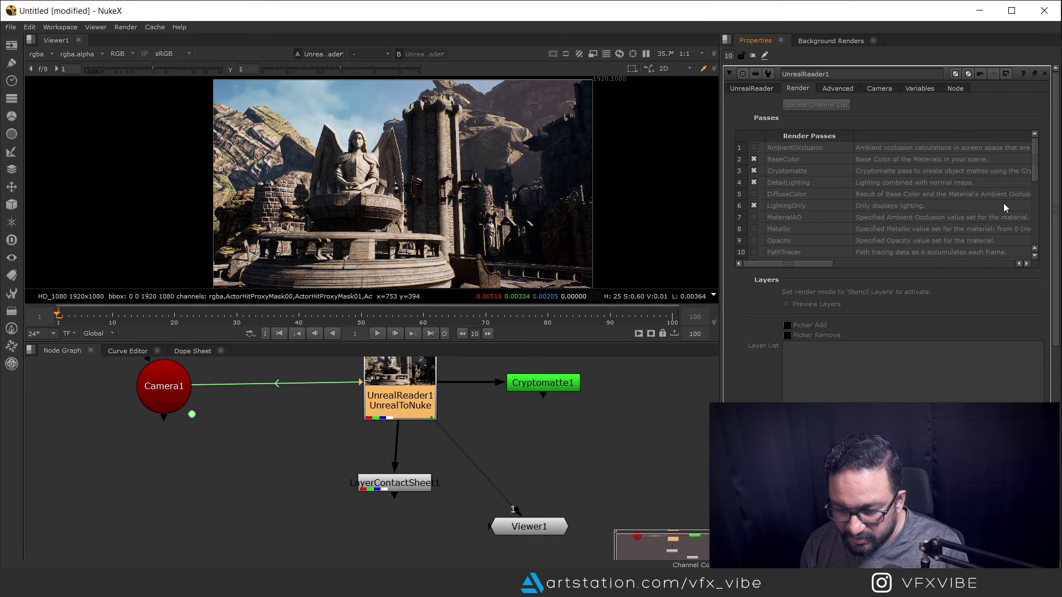
mouse_move(1037, 165)
left_mouse_down()
mouse_move(1039, 200)
mouse_move(1038, 165)
left_mouse_up()
left_click(755, 194)
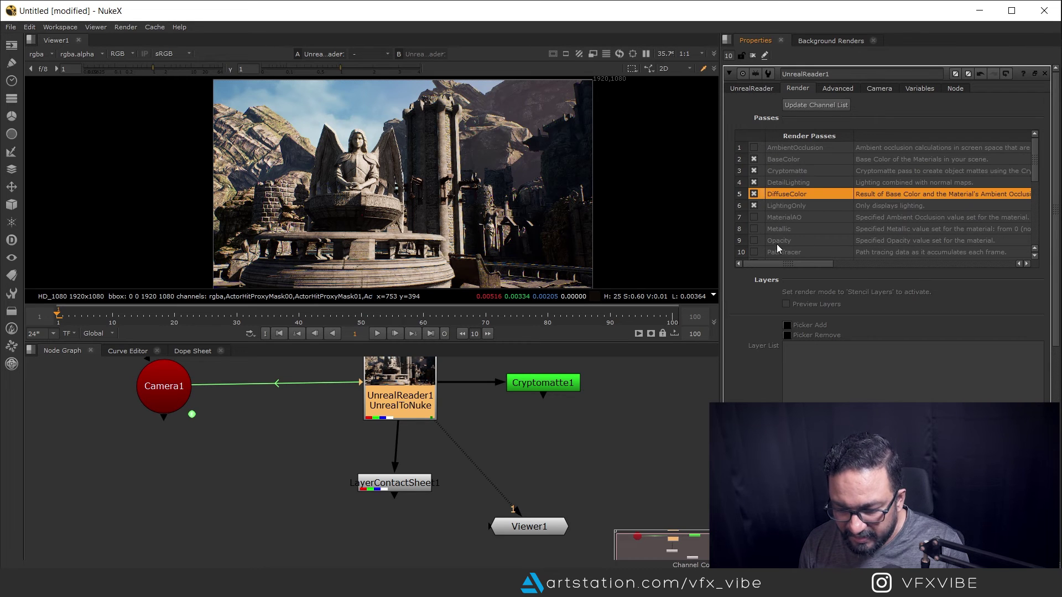
left_click(754, 229)
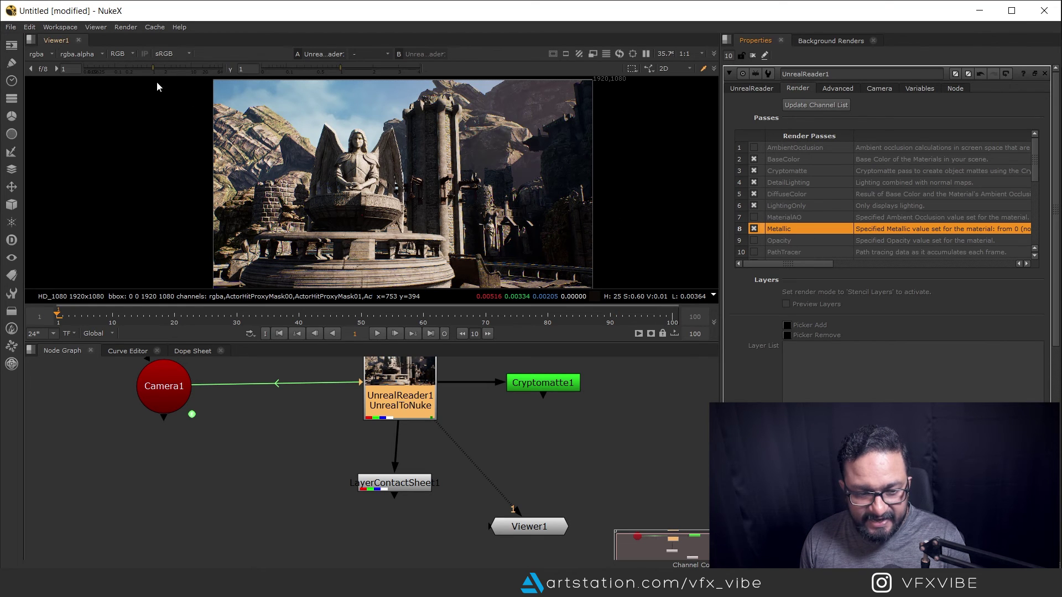
- Check which layers the viewer offers and update UnrealReader1's channel list with the newly enabled passes
left_click(36, 53)
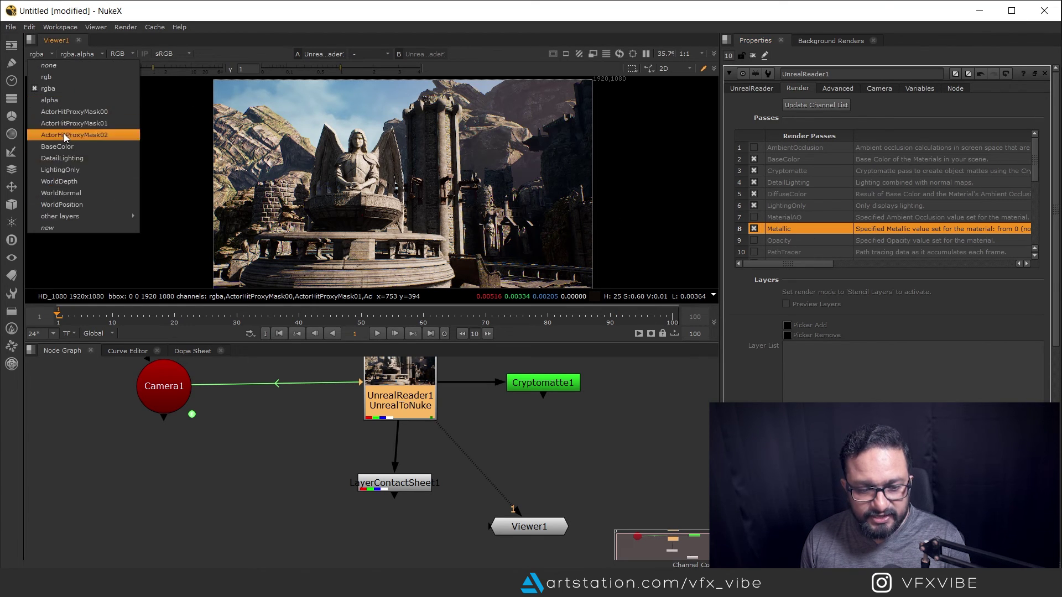
left_click(231, 445)
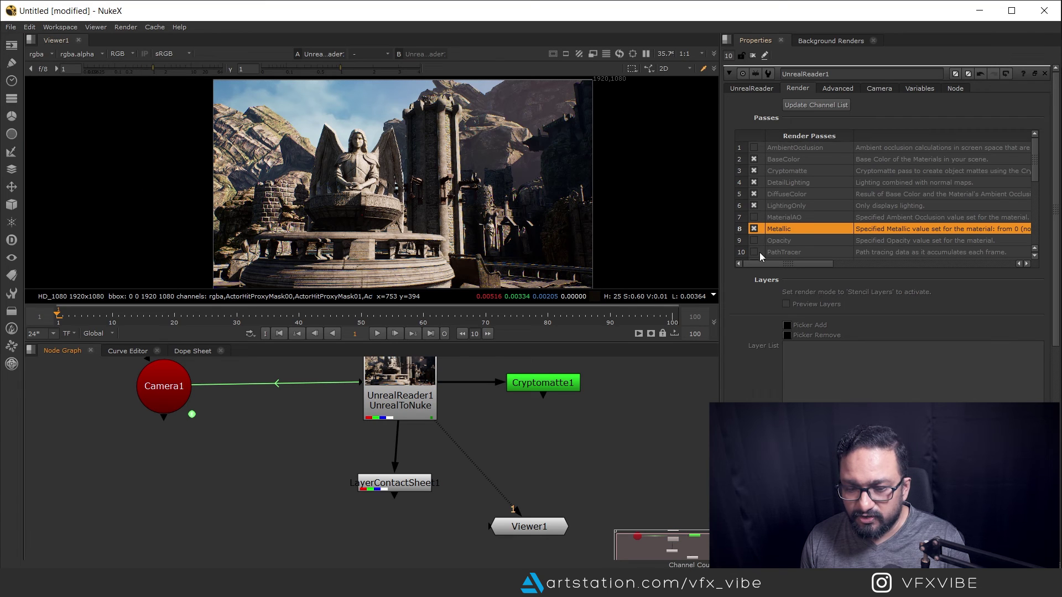
left_click(810, 104)
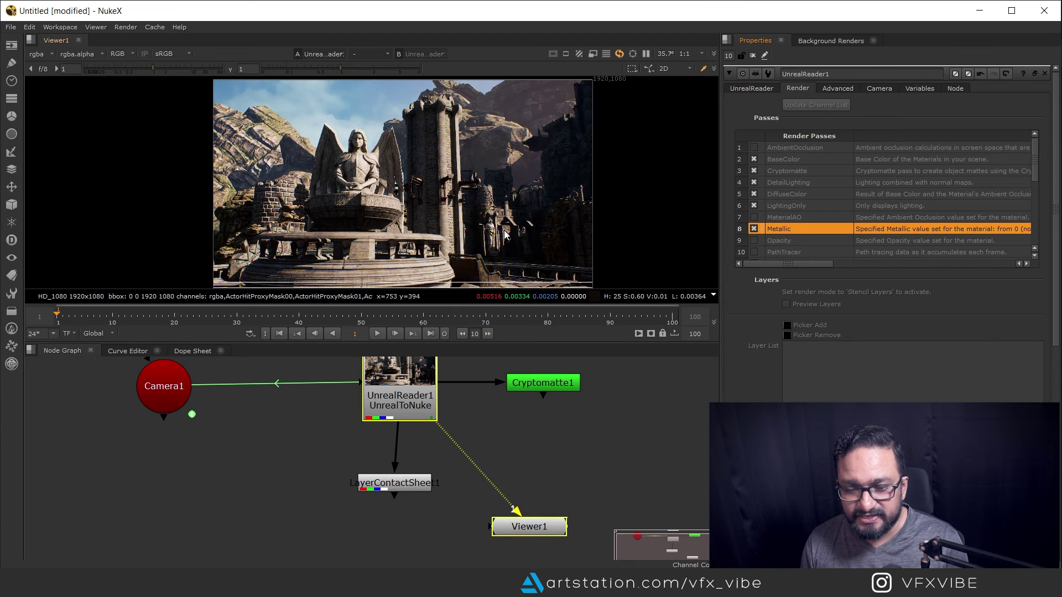
- View the DiffuseColor layer of UnrealReader1, followed by its Metallic layer
left_click(36, 55)
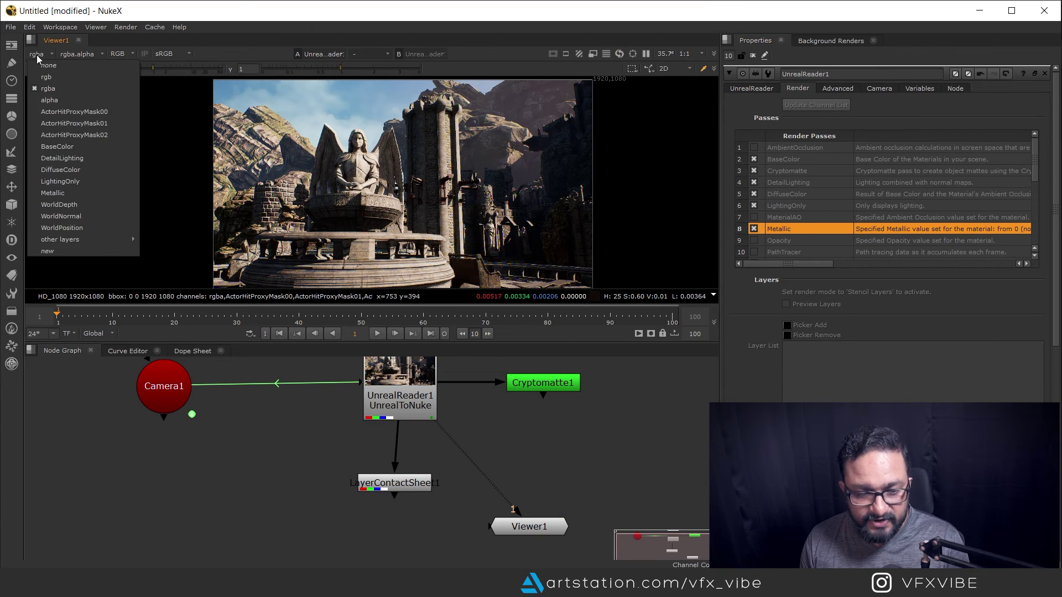
left_click(71, 171)
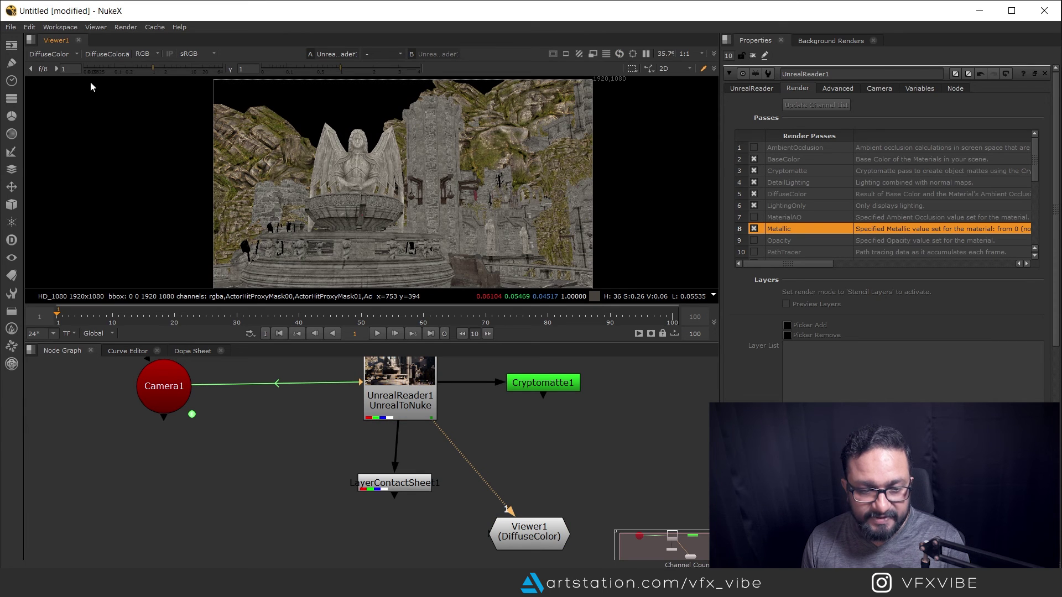
left_click(40, 55)
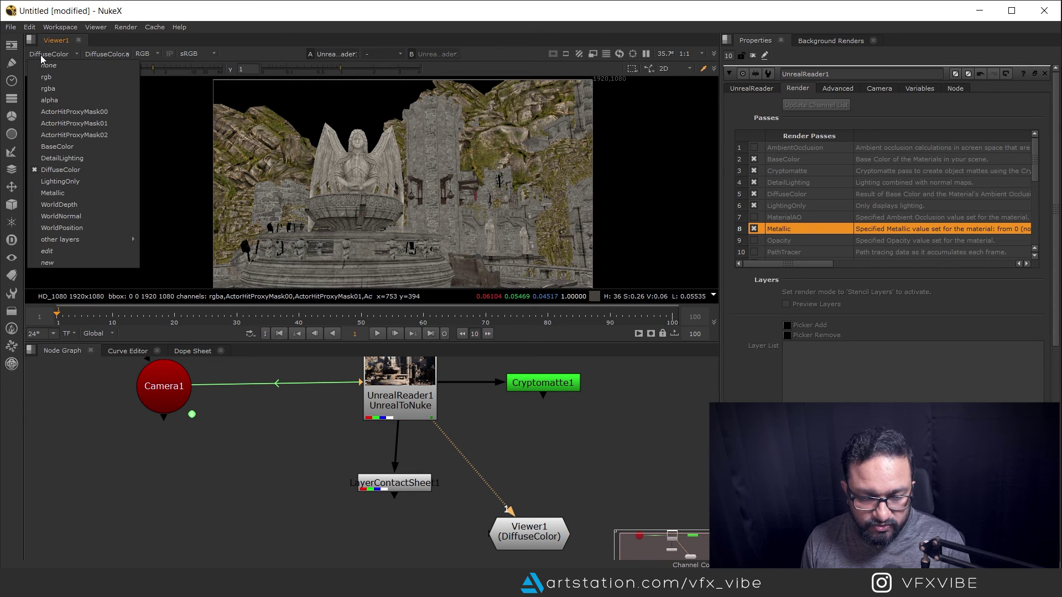
left_click(82, 192)
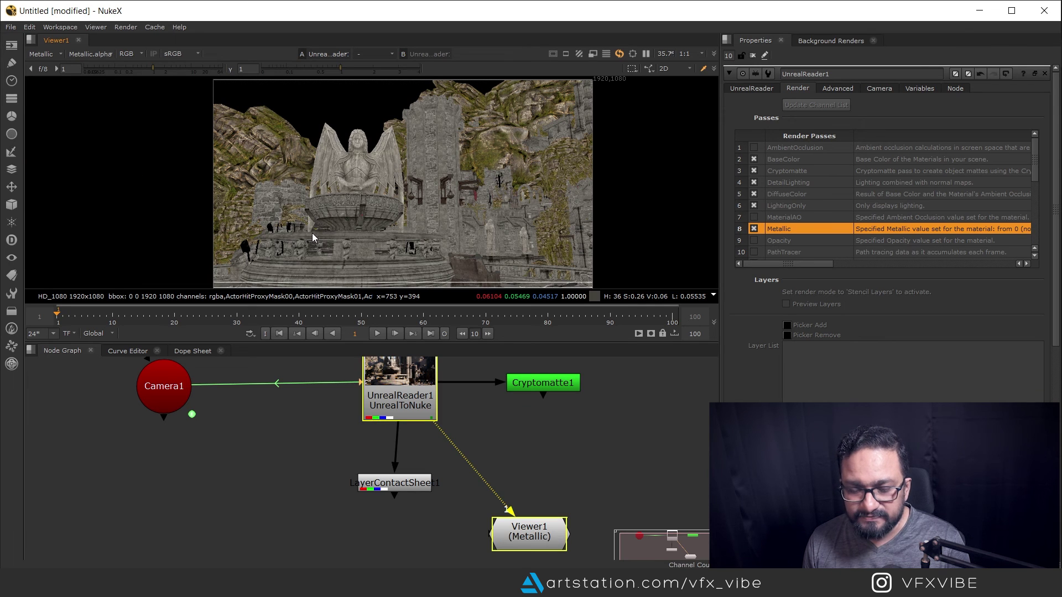